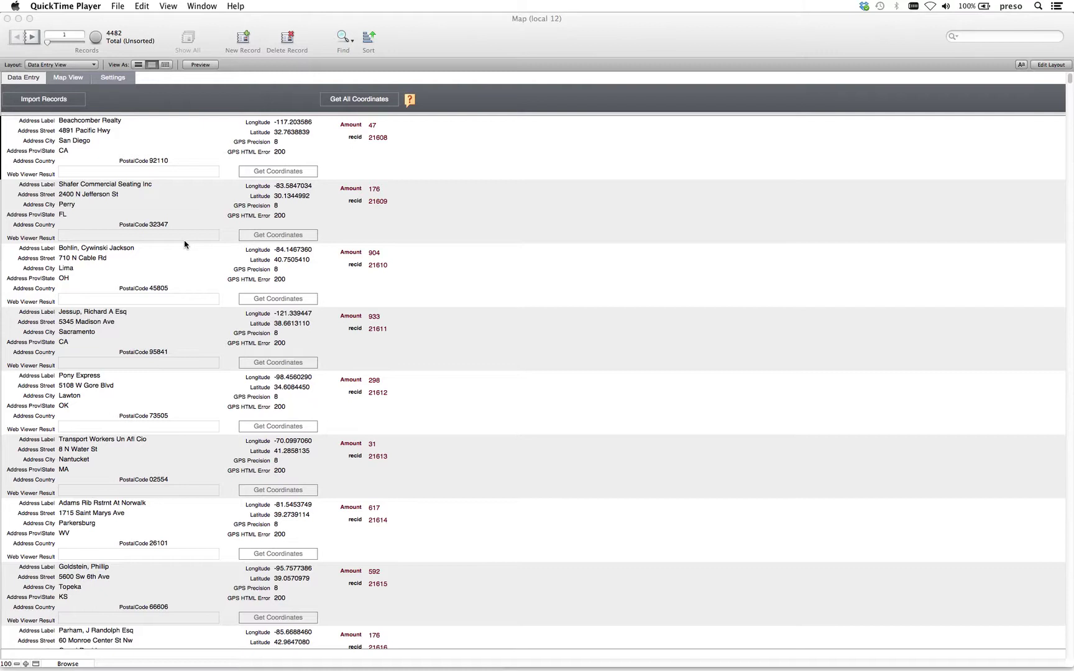
Step: Review the 4482 Data Entry customer records, then bring up the cluster map's Settings layout
{"action": "scroll", "coordinate": [184, 244], "scroll_direction": "down", "scroll_amount": 5}
{"action": "scroll", "coordinate": [208, 342], "scroll_direction": "down", "scroll_amount": 10}
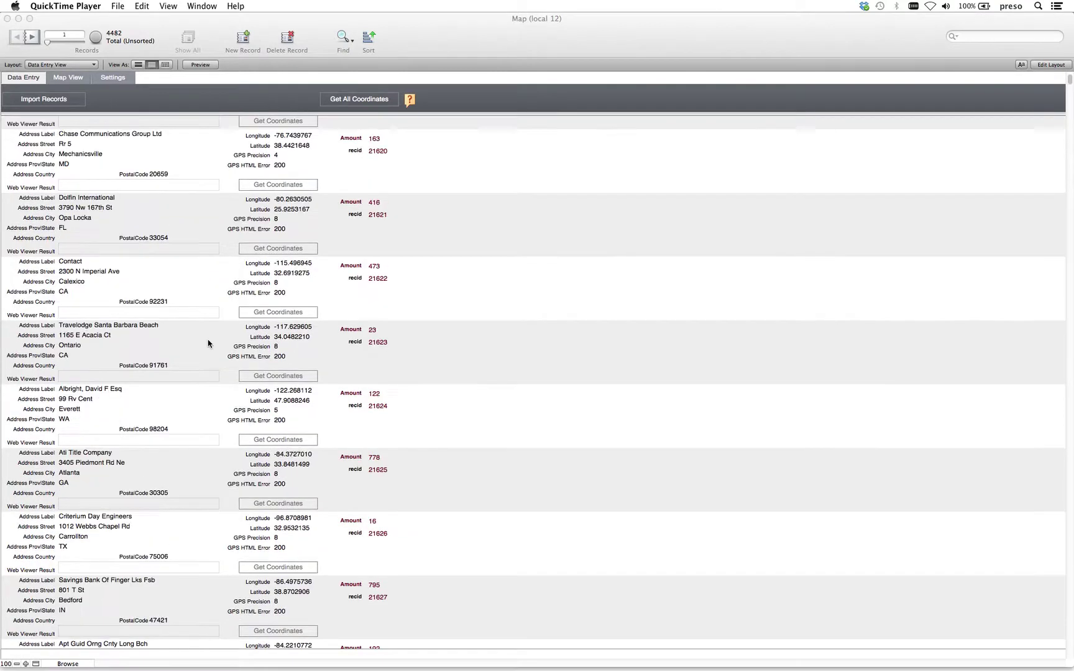
{"action": "scroll", "coordinate": [208, 343], "scroll_direction": "down", "scroll_amount": 15}
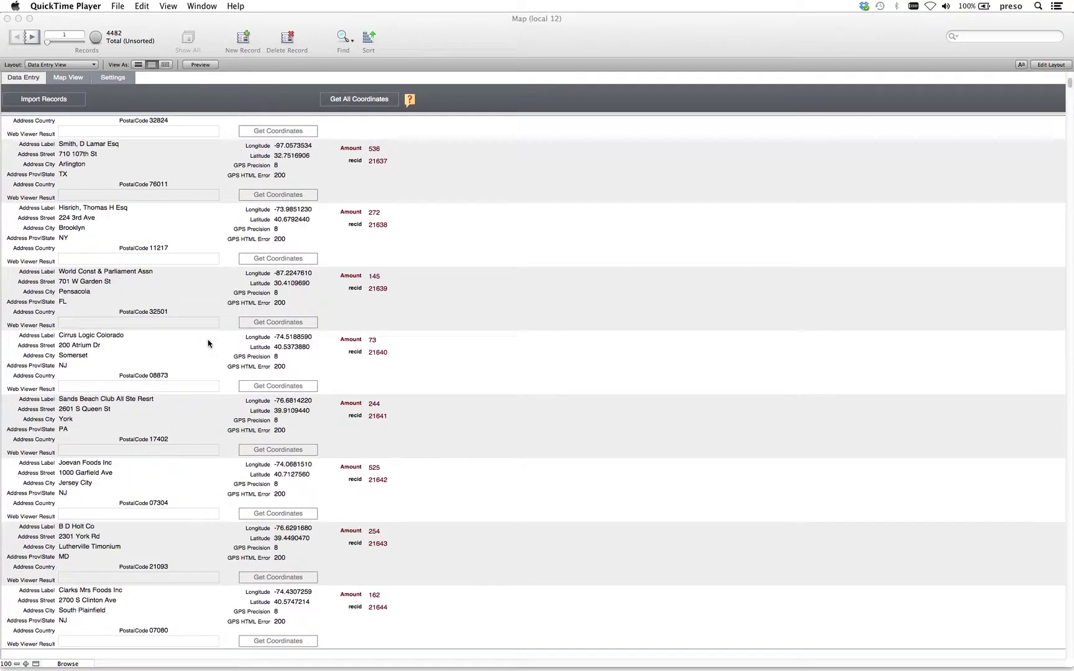
{"action": "scroll", "coordinate": [208, 342], "scroll_direction": "down", "scroll_amount": 9}
{"action": "scroll", "coordinate": [208, 342], "scroll_direction": "down", "scroll_amount": 9}
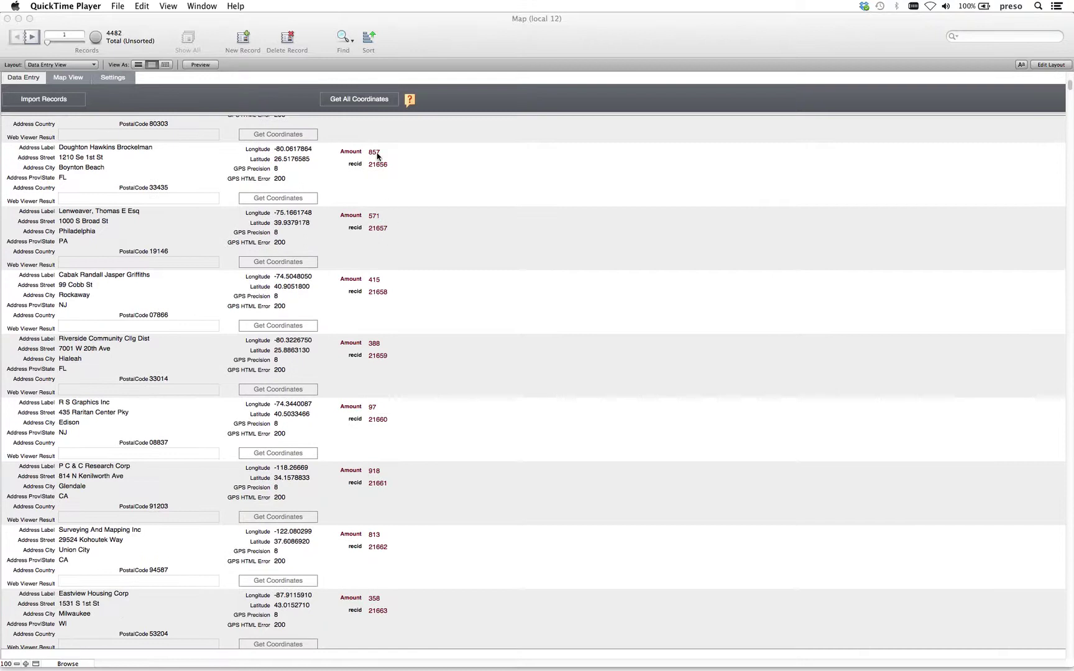
{"action": "scroll", "coordinate": [379, 156], "scroll_direction": "down", "scroll_amount": 8}
{"action": "scroll", "coordinate": [377, 158], "scroll_direction": "up", "scroll_amount": 8}
{"action": "scroll", "coordinate": [378, 153], "scroll_direction": "up", "scroll_amount": 12}
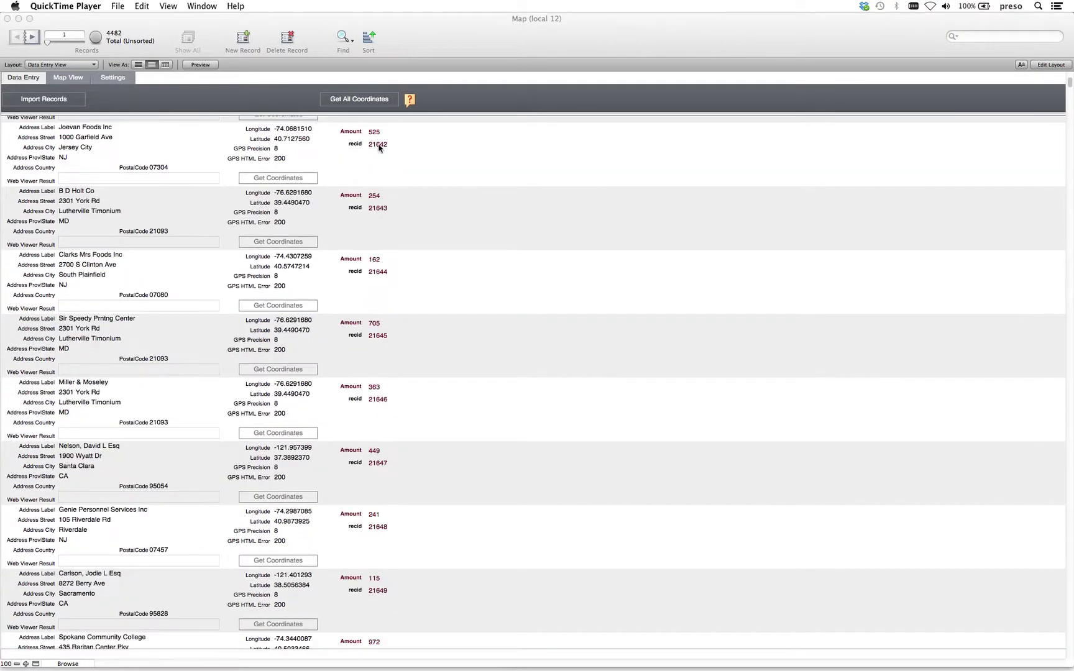
{"action": "scroll", "coordinate": [395, 221], "scroll_direction": "up", "scroll_amount": 15}
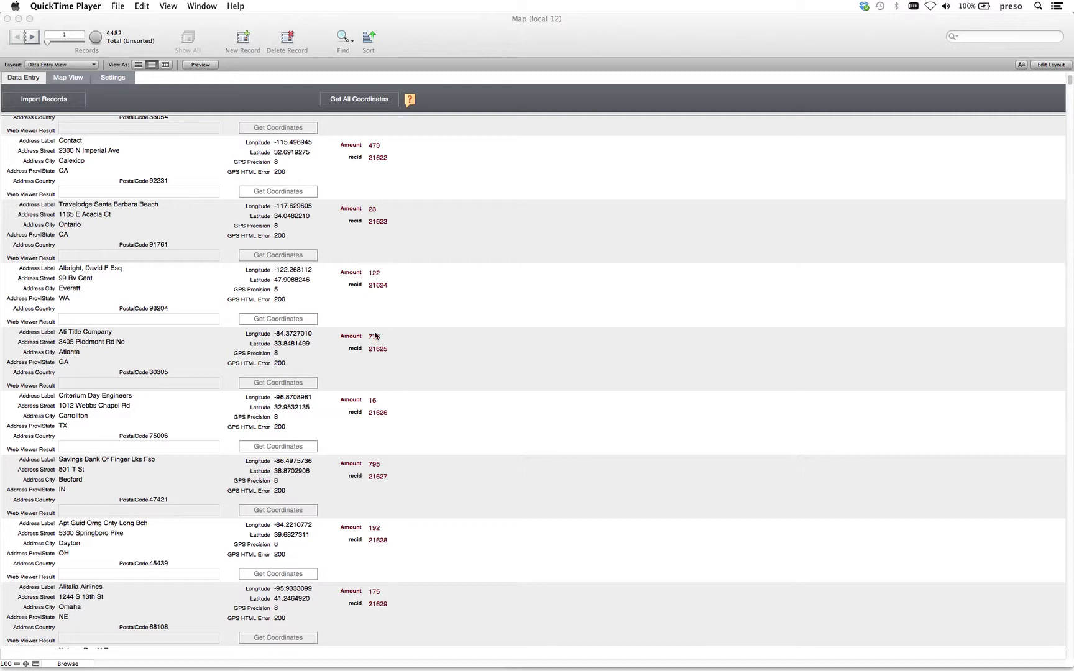
{"action": "scroll", "coordinate": [174, 413], "scroll_direction": "down", "scroll_amount": 7}
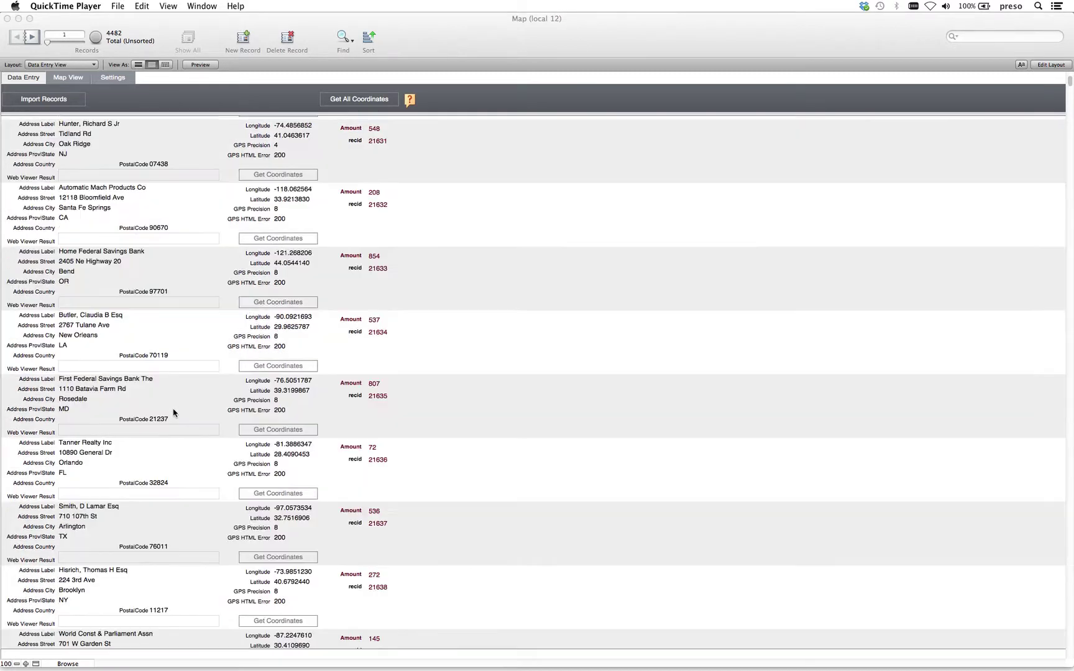
{"action": "scroll", "coordinate": [174, 413], "scroll_direction": "down", "scroll_amount": 15}
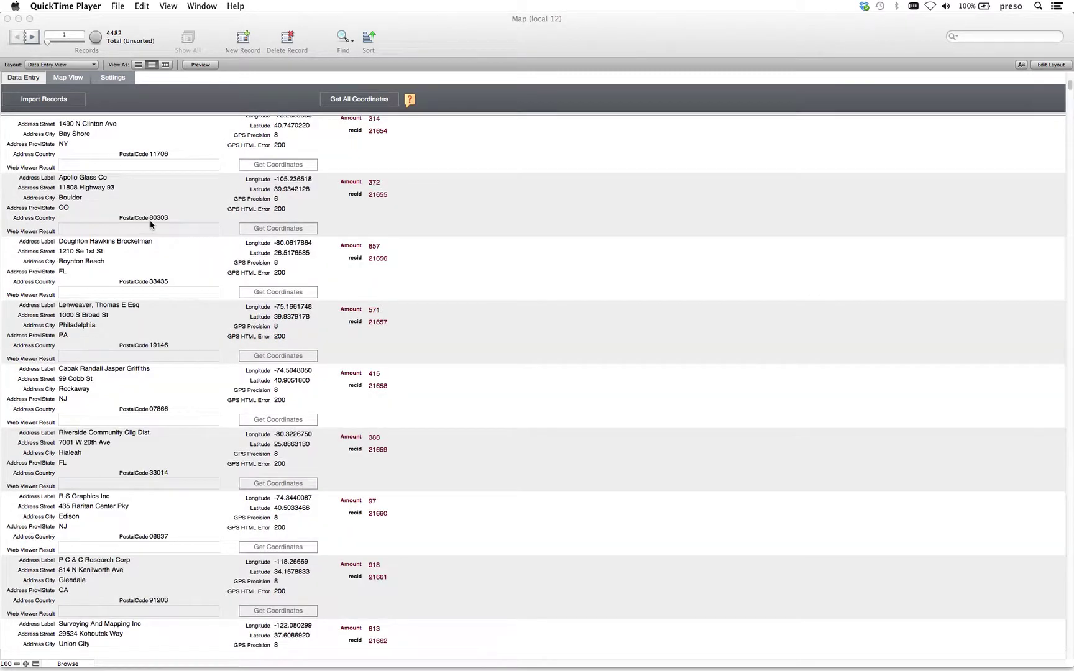
{"action": "scroll", "coordinate": [150, 222], "scroll_direction": "down", "scroll_amount": 8}
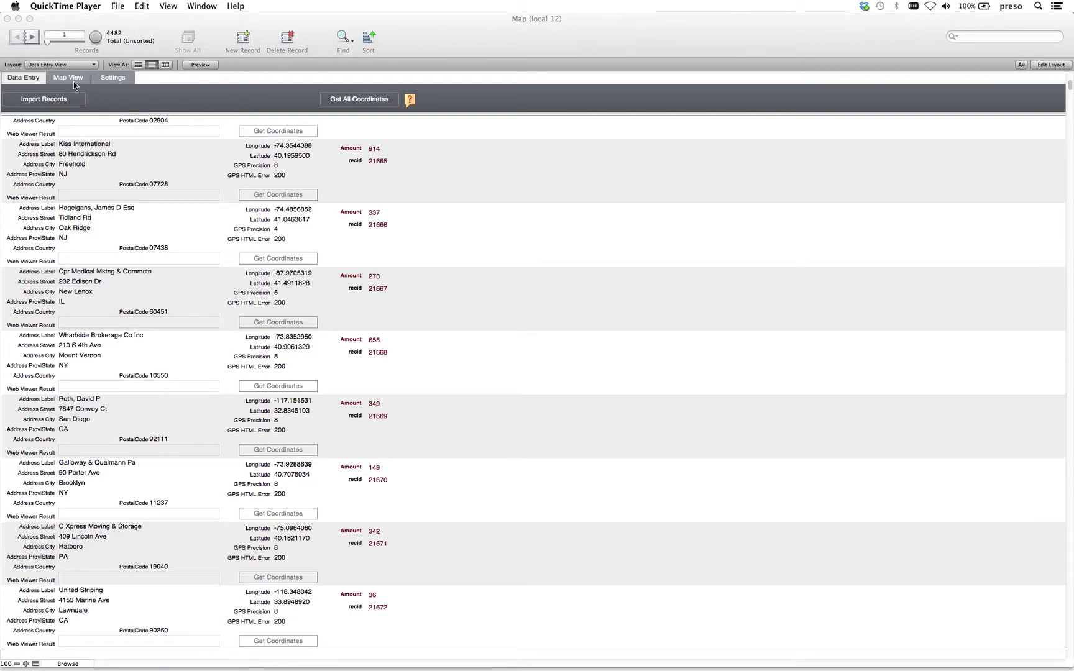
{"action": "left_click", "coordinate": [110, 79]}
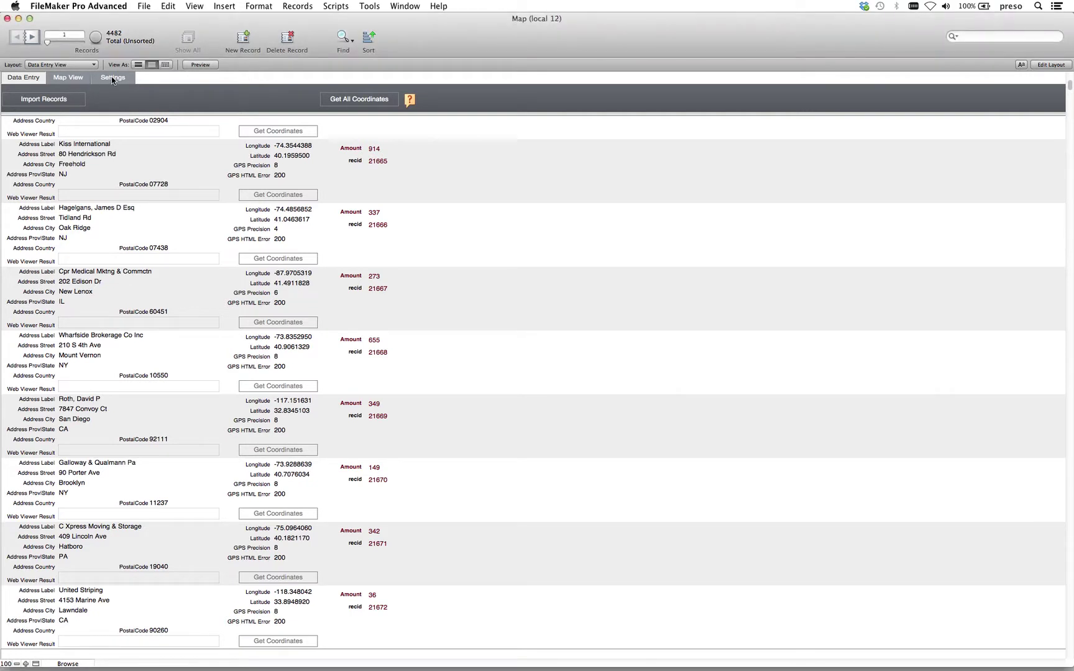
{"action": "left_click", "coordinate": [112, 78]}
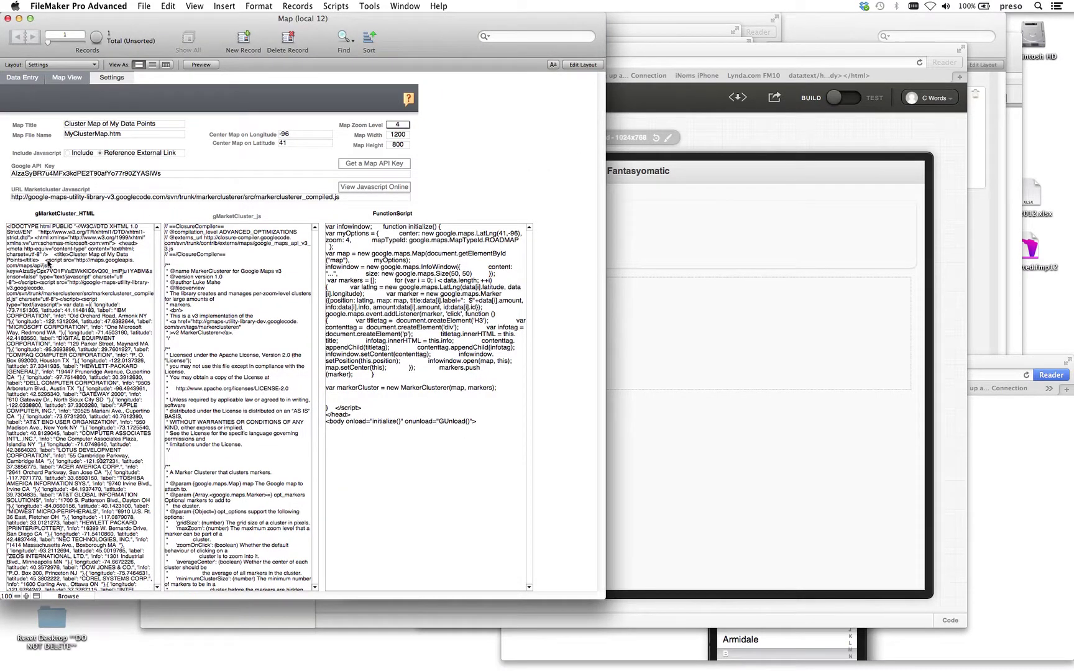
Step: Inspect the gMarketCluster_js code, the markerclusterer_compiled.js URL and the Google API Key fields
{"action": "left_click", "coordinate": [239, 258]}
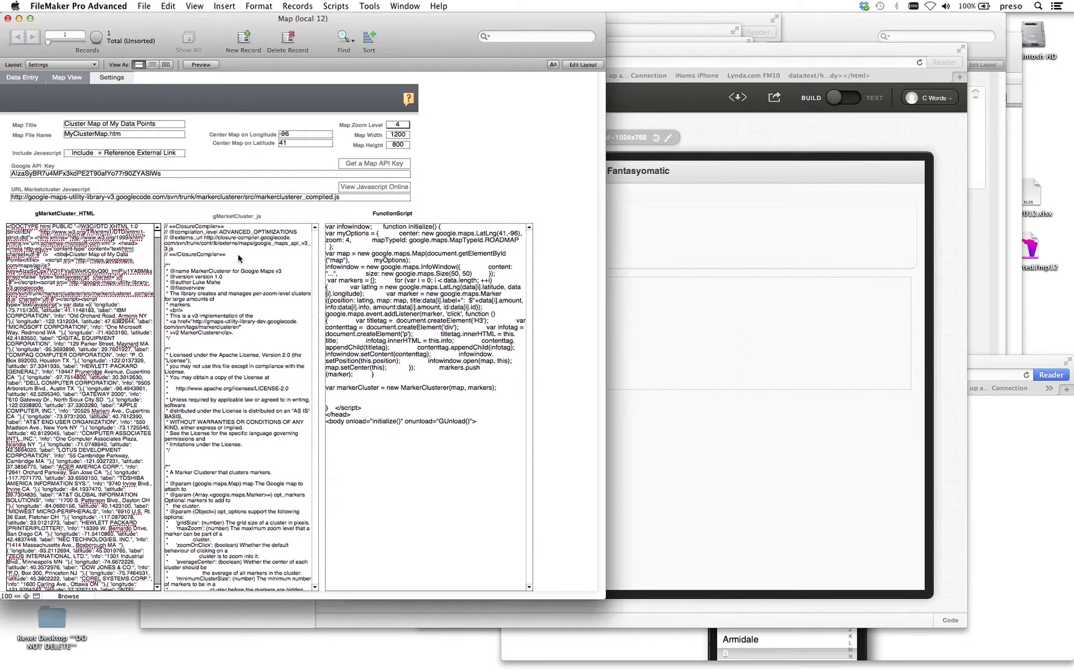
{"action": "left_click", "coordinate": [239, 258]}
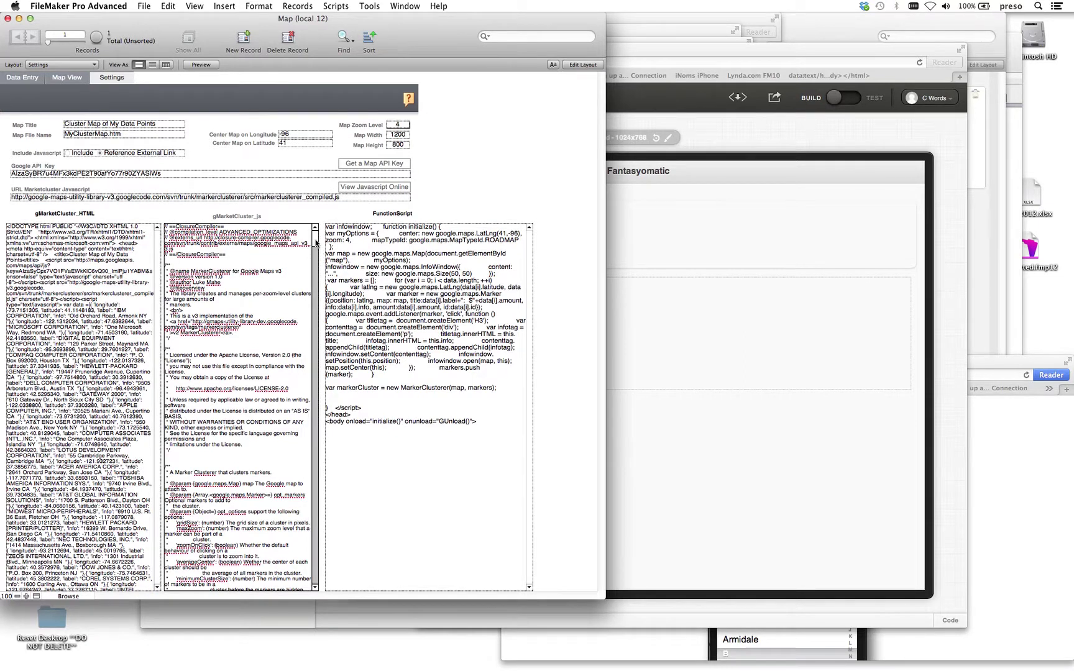
{"action": "mouse_move", "coordinate": [315, 242]}
{"action": "left_mouse_down"}
{"action": "mouse_move", "coordinate": [318, 266]}
{"action": "mouse_move", "coordinate": [313, 228]}
{"action": "left_mouse_up"}
{"action": "left_click", "coordinate": [356, 198]}
{"action": "left_click_drag", "start_coordinate": [356, 201], "coordinate": [1, 199]}
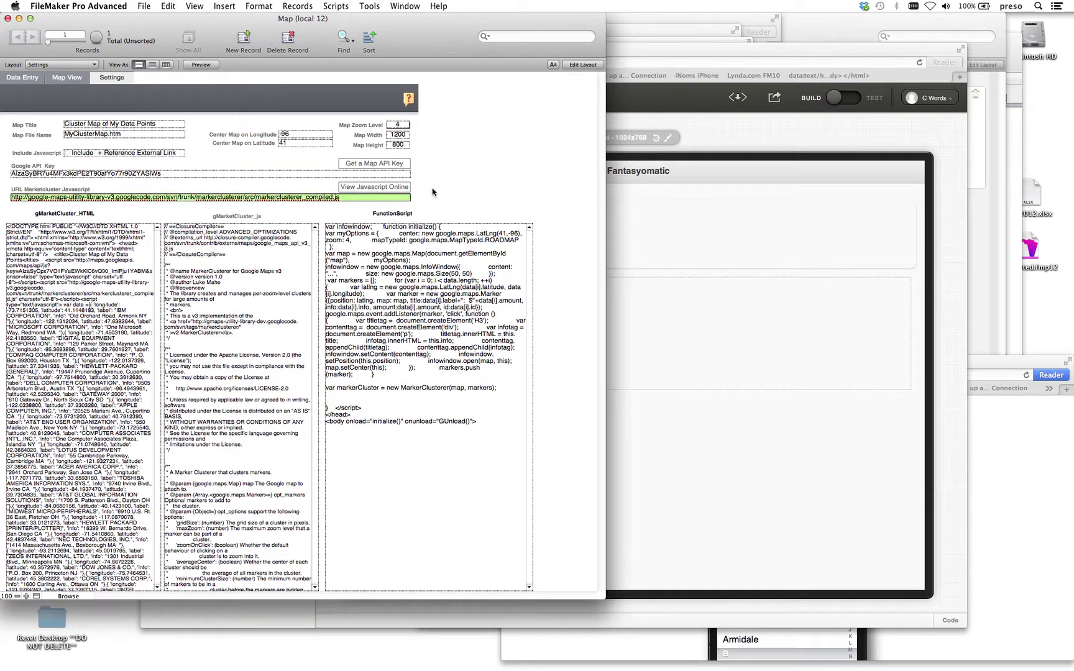
{"action": "left_click", "coordinate": [164, 176]}
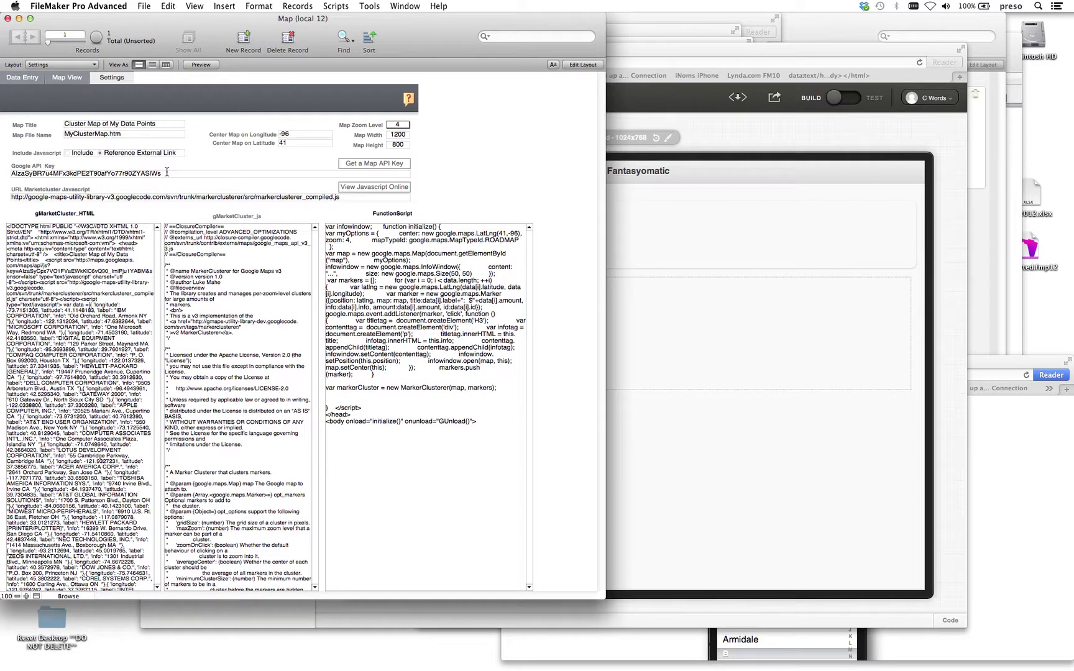
{"action": "left_click", "coordinate": [167, 173]}
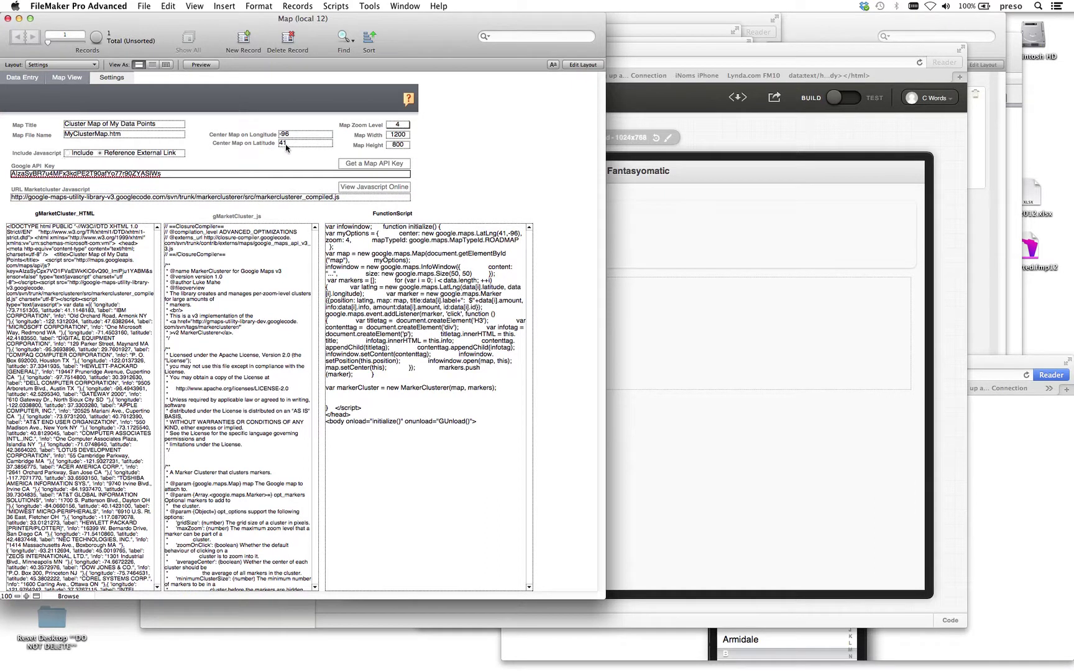
{"action": "left_click", "coordinate": [265, 285]}
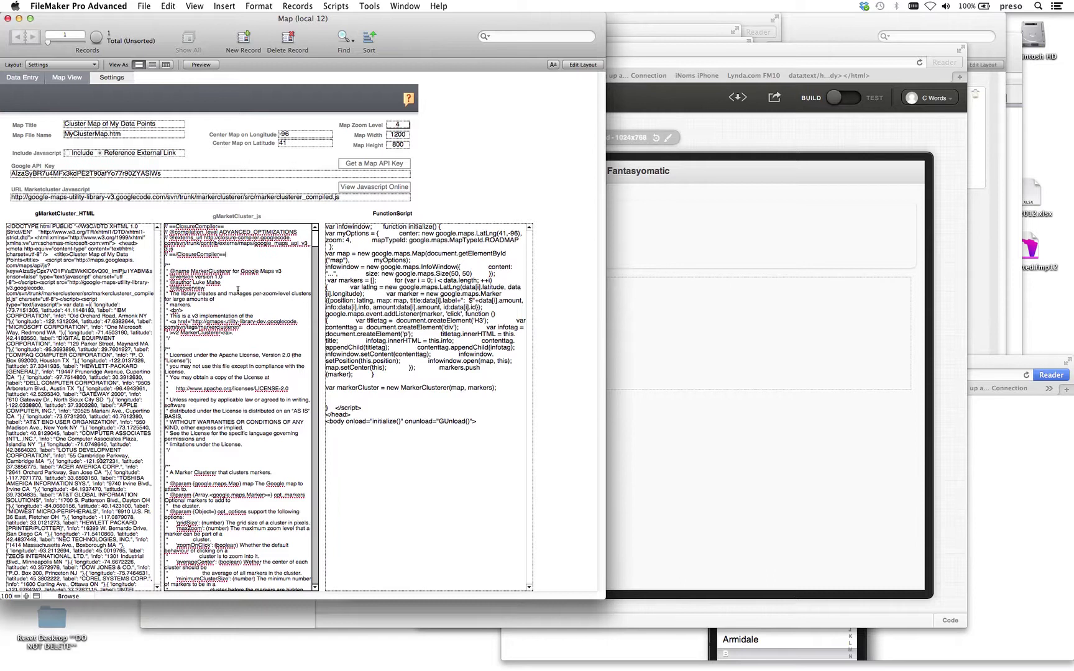
{"action": "left_click_drag", "start_coordinate": [316, 241], "coordinate": [314, 584]}
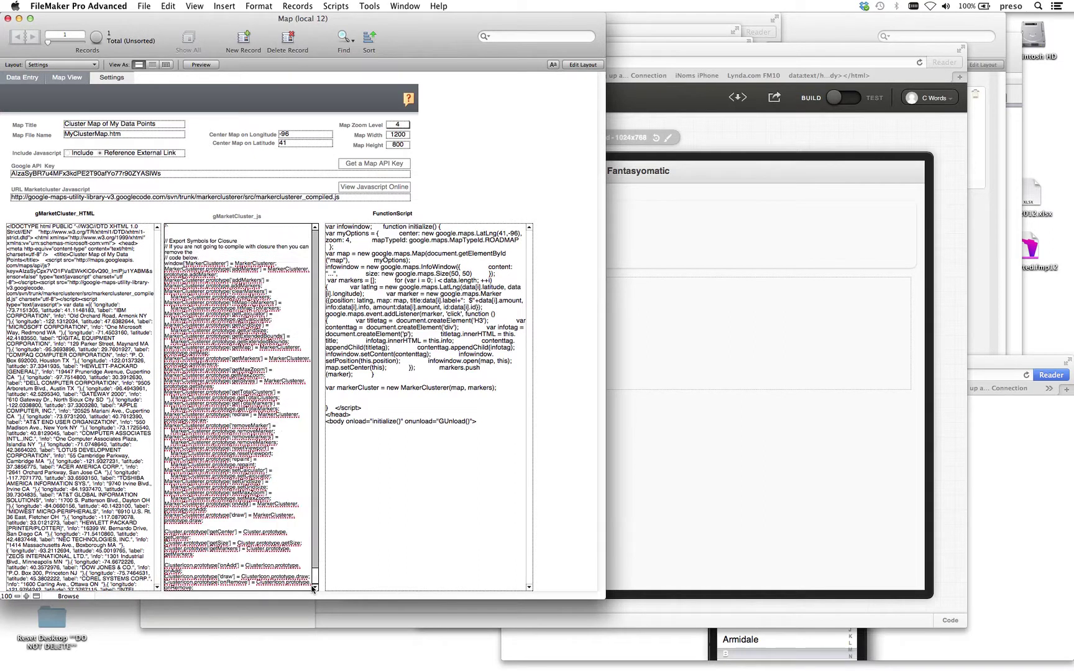
{"action": "left_click", "coordinate": [438, 300]}
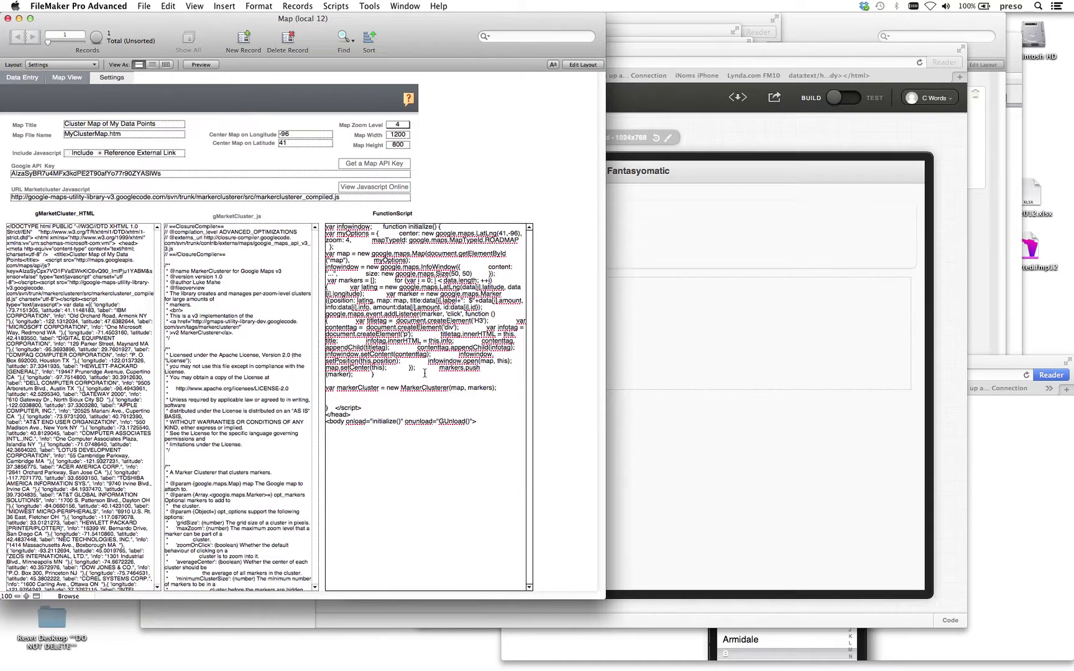
{"action": "left_click_drag", "start_coordinate": [435, 429], "coordinate": [418, 223]}
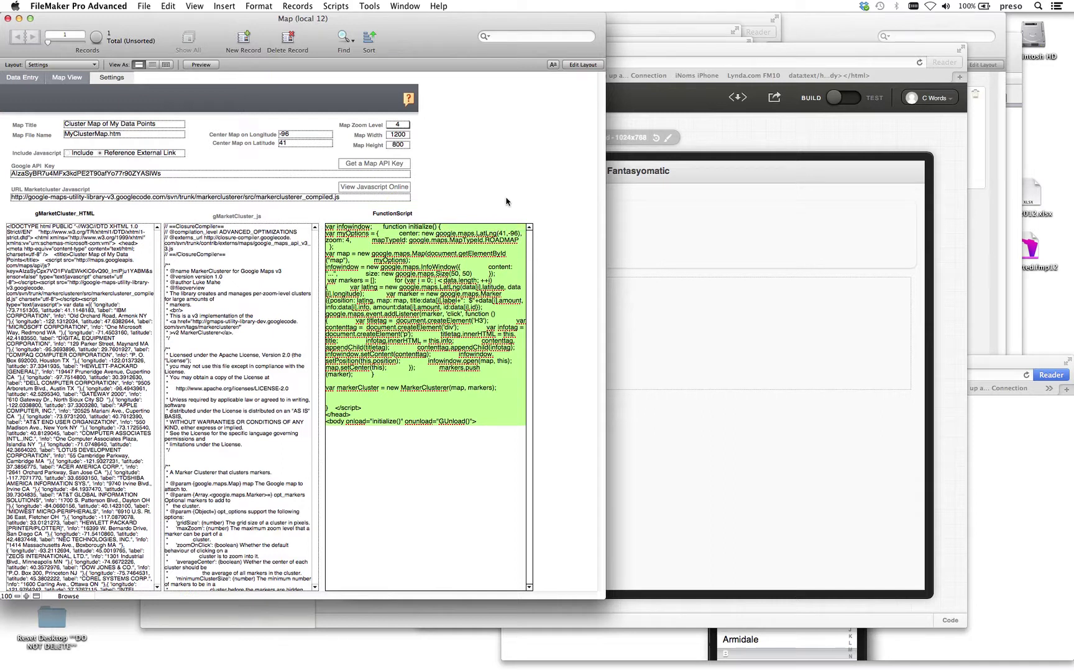
{"action": "left_click", "coordinate": [507, 276]}
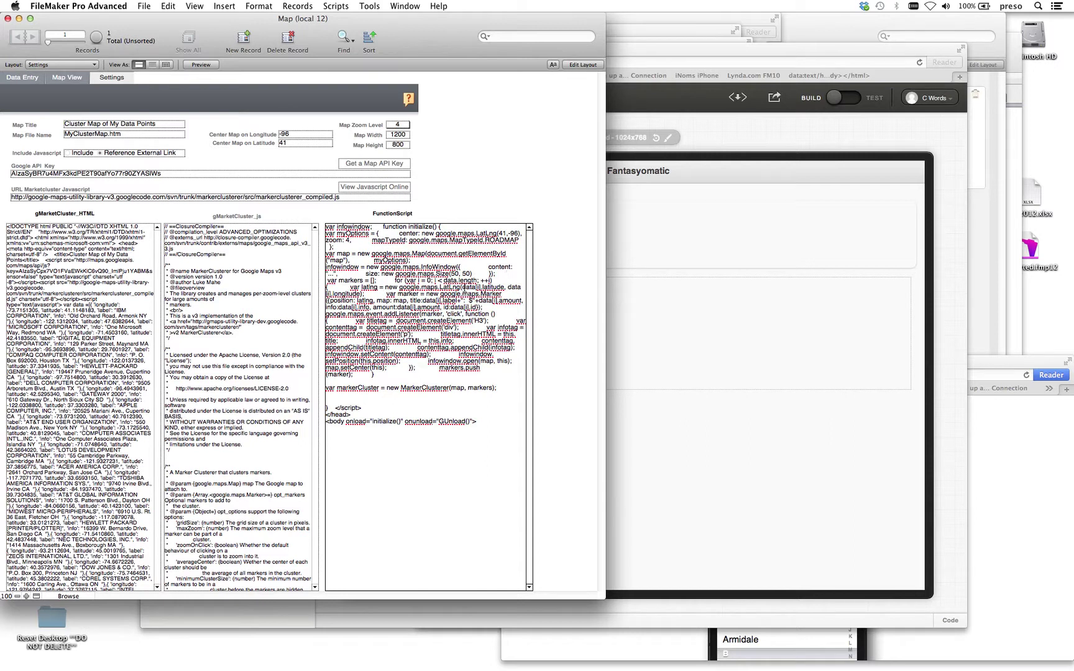
{"action": "left_click_drag", "start_coordinate": [524, 301], "coordinate": [363, 301]}
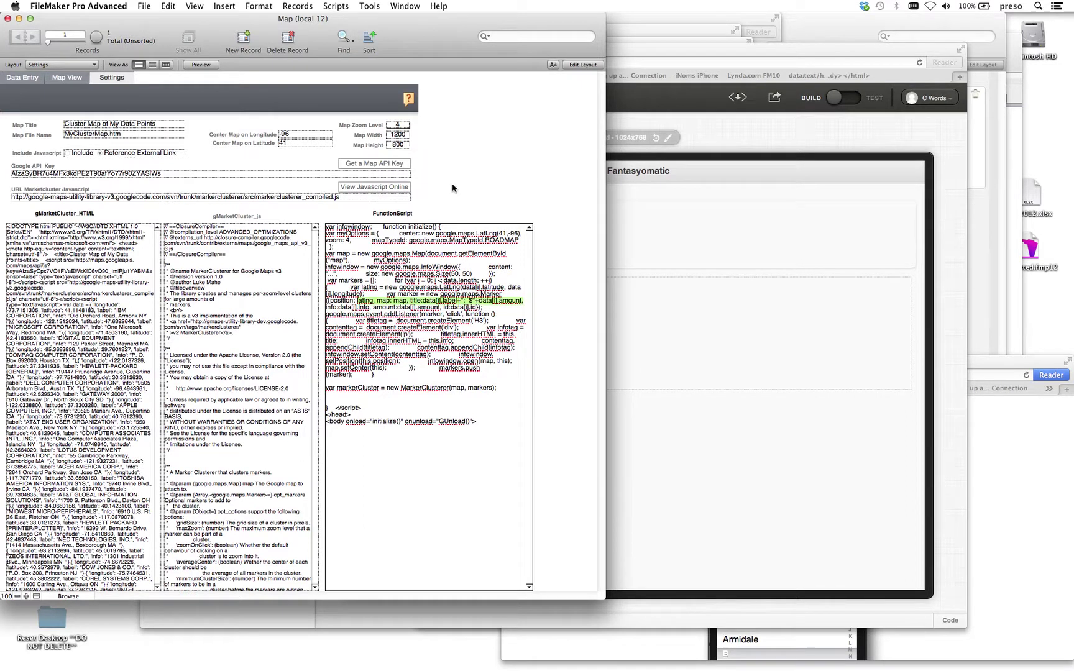
{"action": "key", "text": "KP_Enter"}
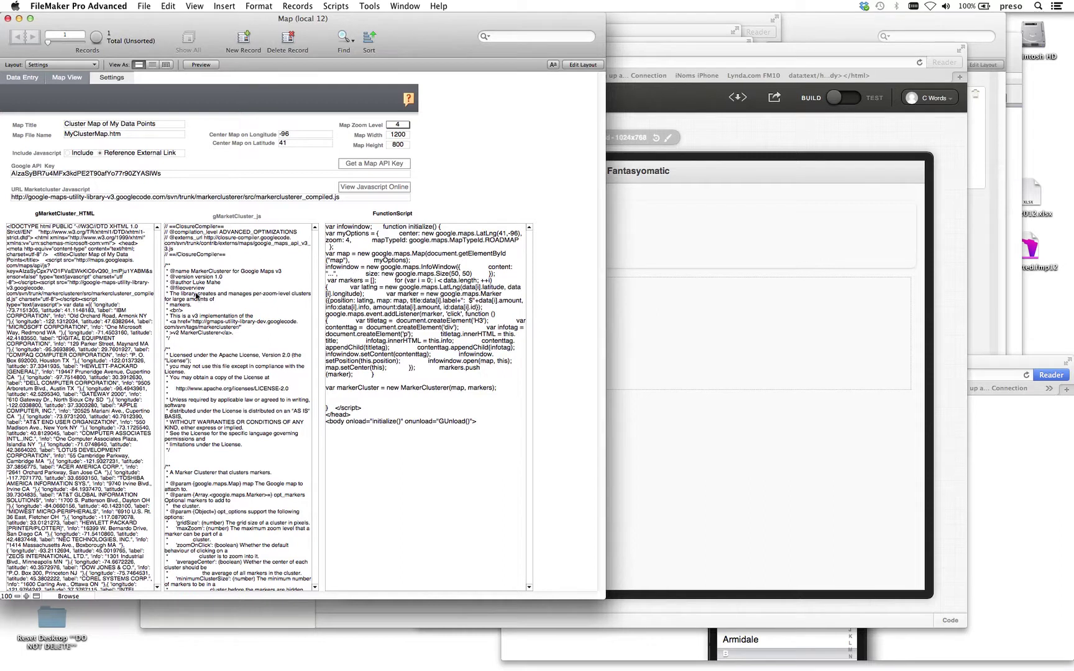
{"action": "left_click", "coordinate": [143, 6]}
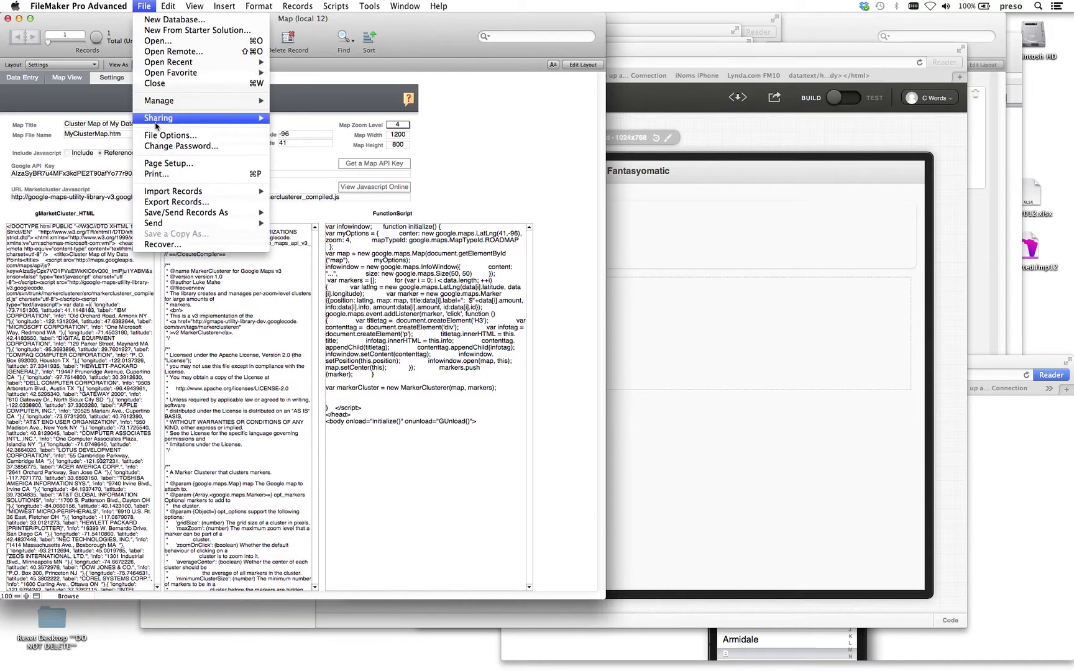
{"action": "mouse_move", "coordinate": [249, 101]}
{"action": "left_click", "coordinate": [313, 101]}
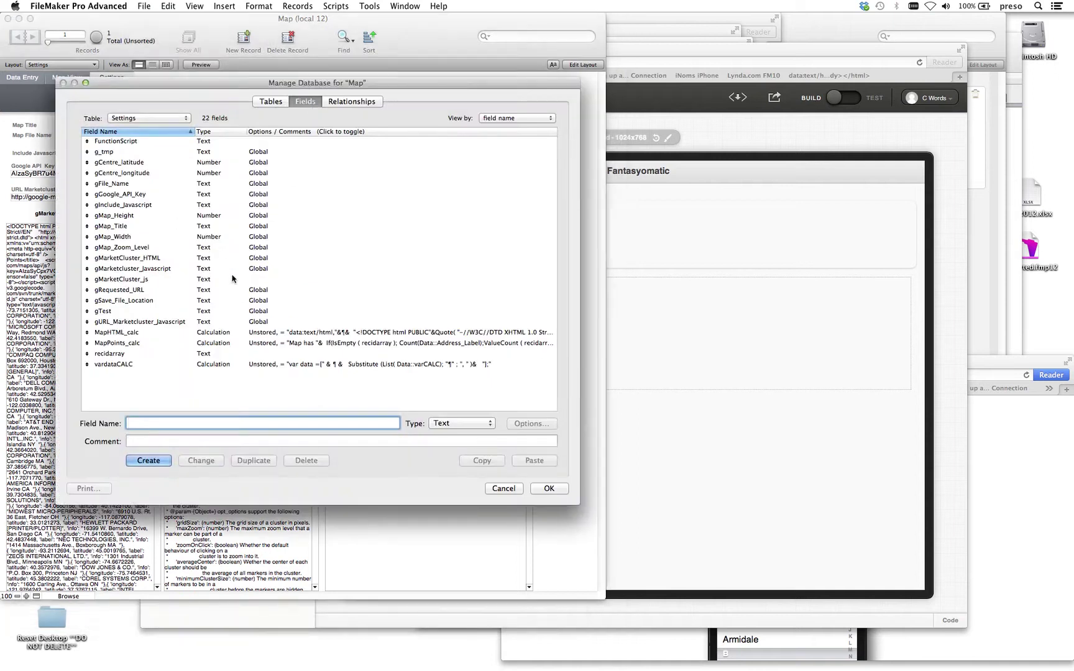
{"action": "left_click", "coordinate": [297, 335]}
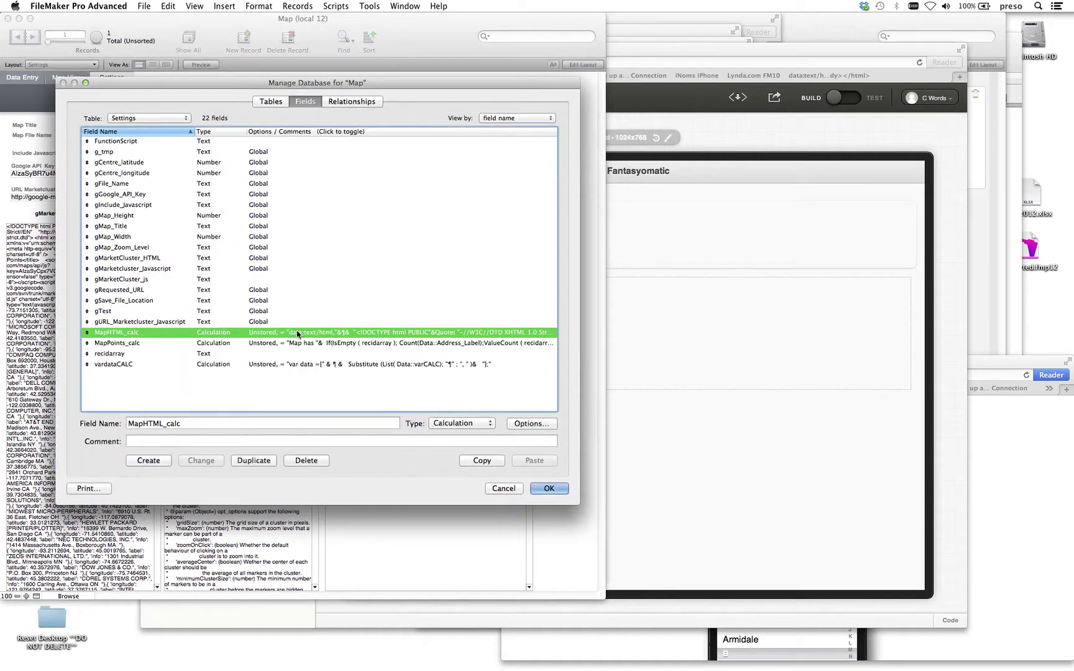
{"action": "double_click", "coordinate": [297, 335]}
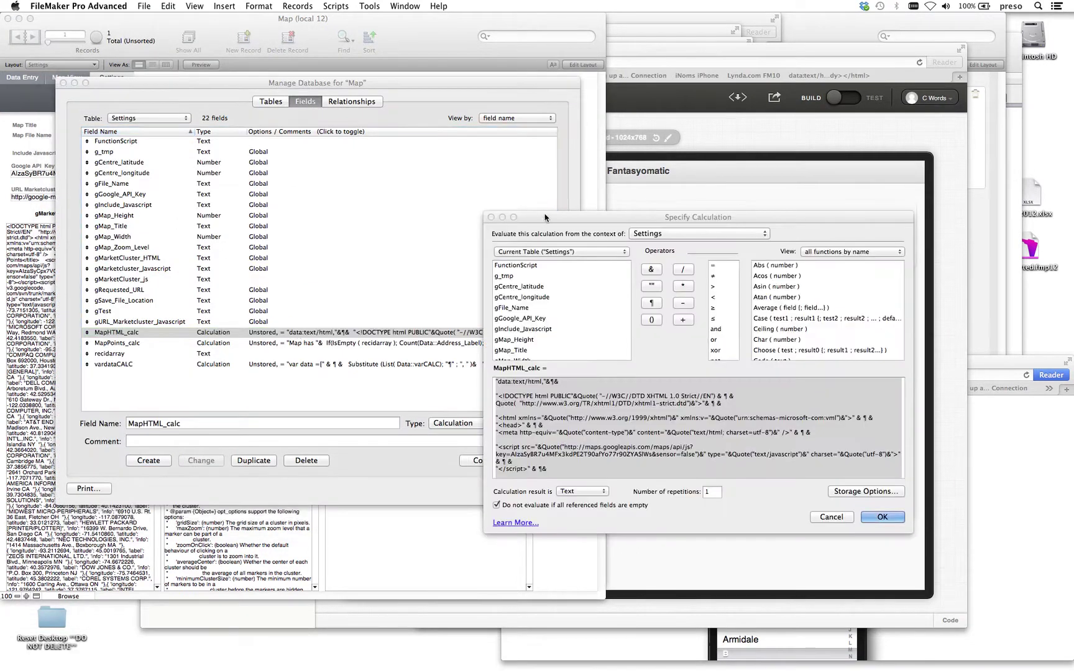
{"action": "left_click_drag", "start_coordinate": [550, 209], "coordinate": [161, 100]}
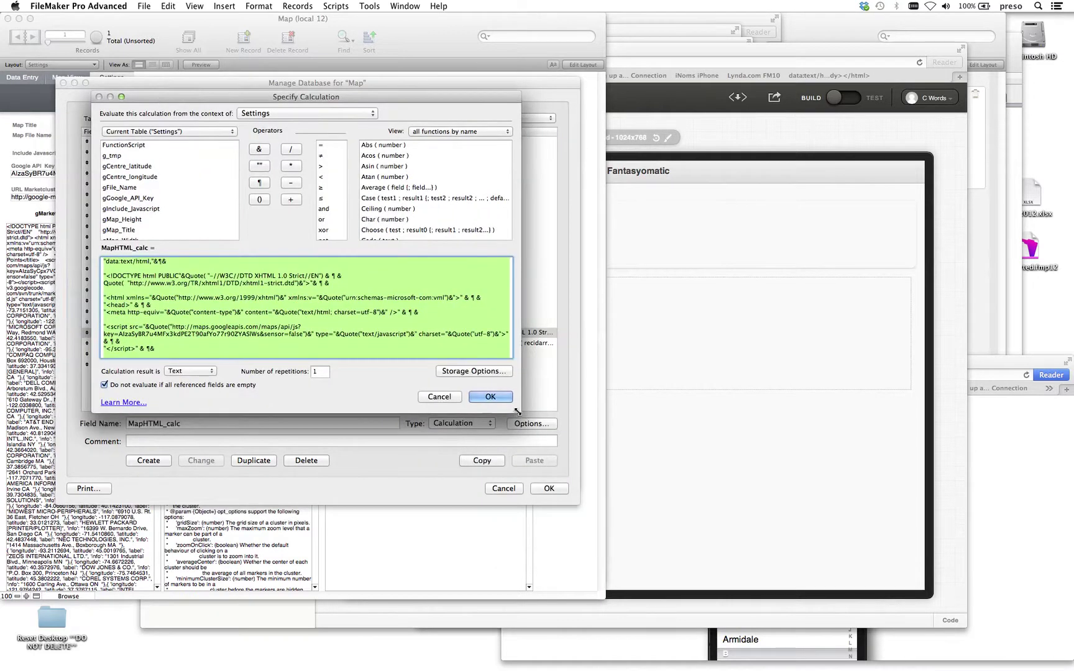
{"action": "left_click_drag", "start_coordinate": [520, 412], "coordinate": [523, 564]}
{"action": "left_click", "coordinate": [312, 496]}
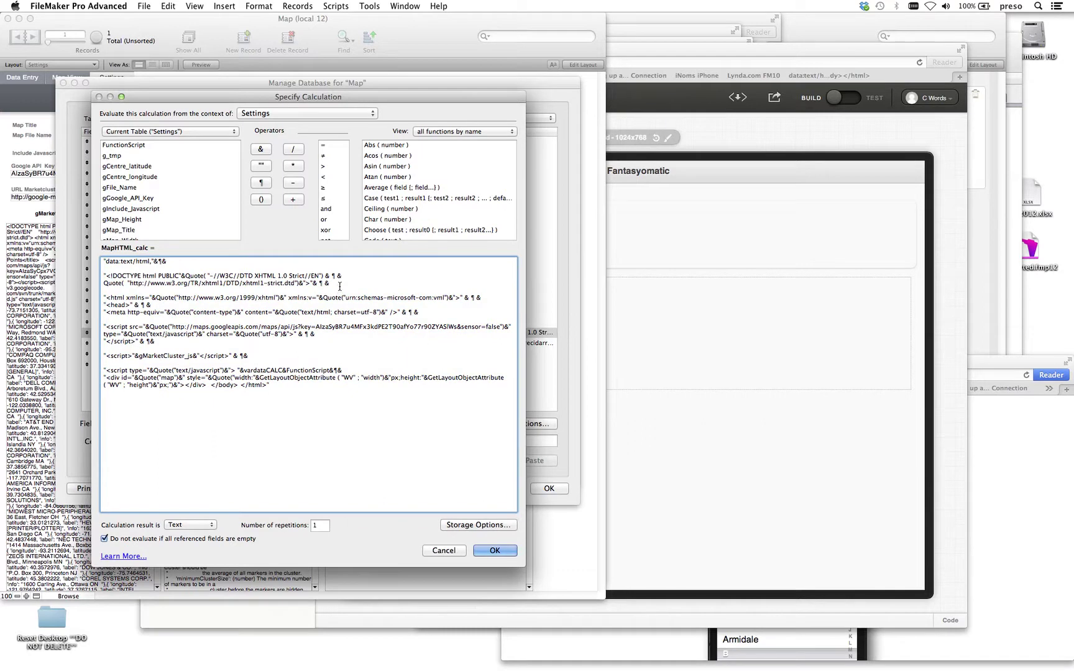
{"action": "left_click_drag", "start_coordinate": [339, 287], "coordinate": [58, 249]}
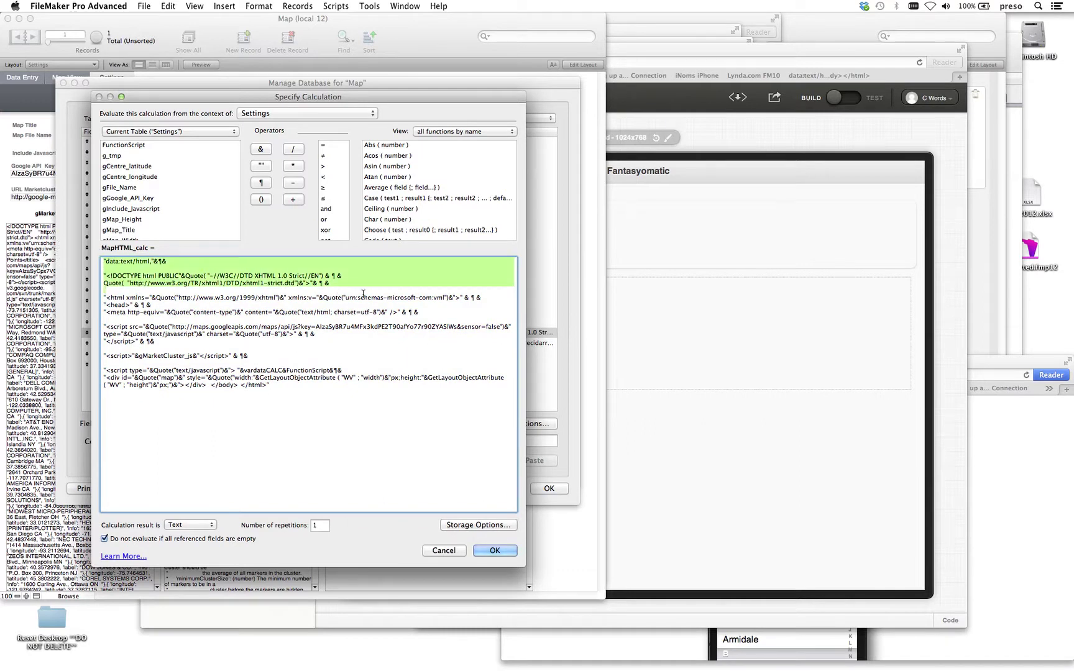
{"action": "left_click", "coordinate": [334, 337]}
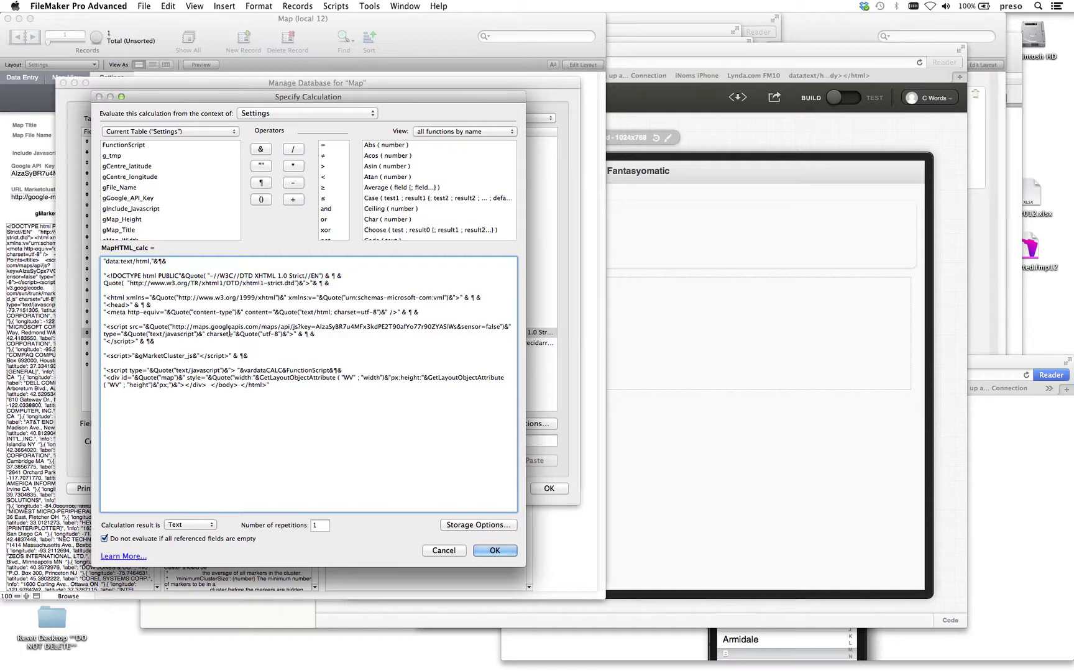
{"action": "double_click", "coordinate": [144, 356]}
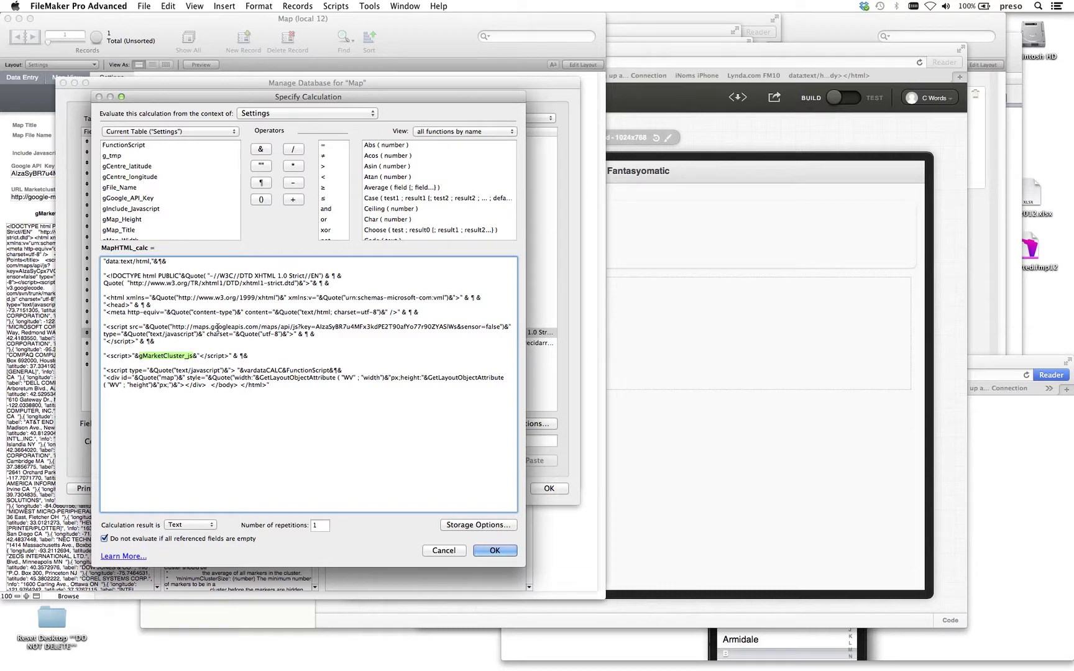
{"action": "left_click", "coordinate": [265, 357]}
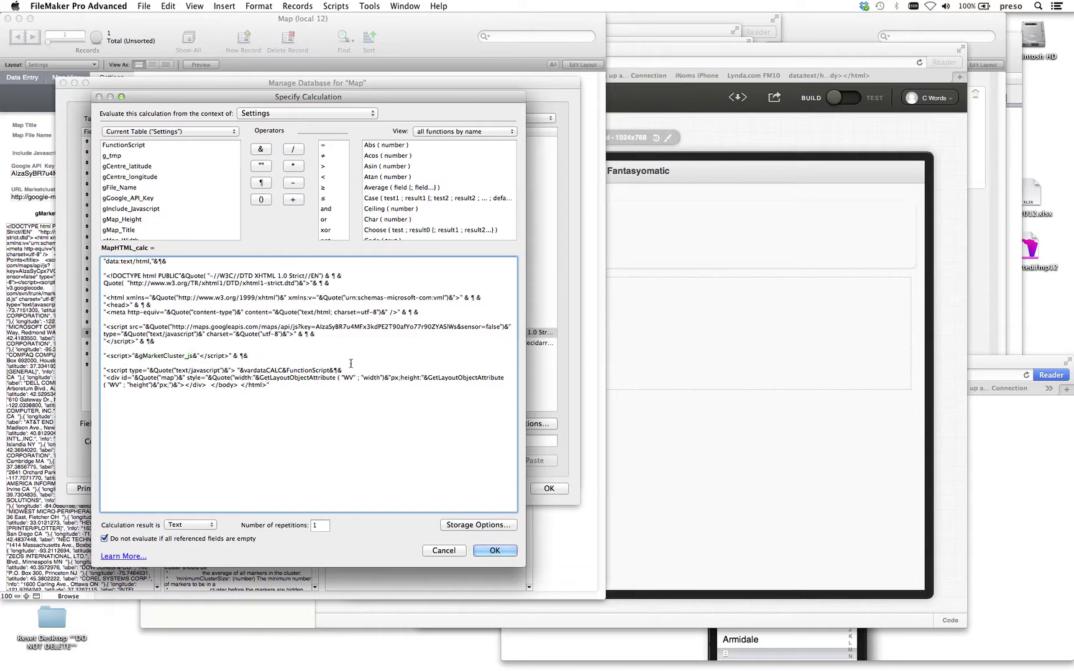
{"action": "left_click_drag", "start_coordinate": [343, 371], "coordinate": [237, 369]}
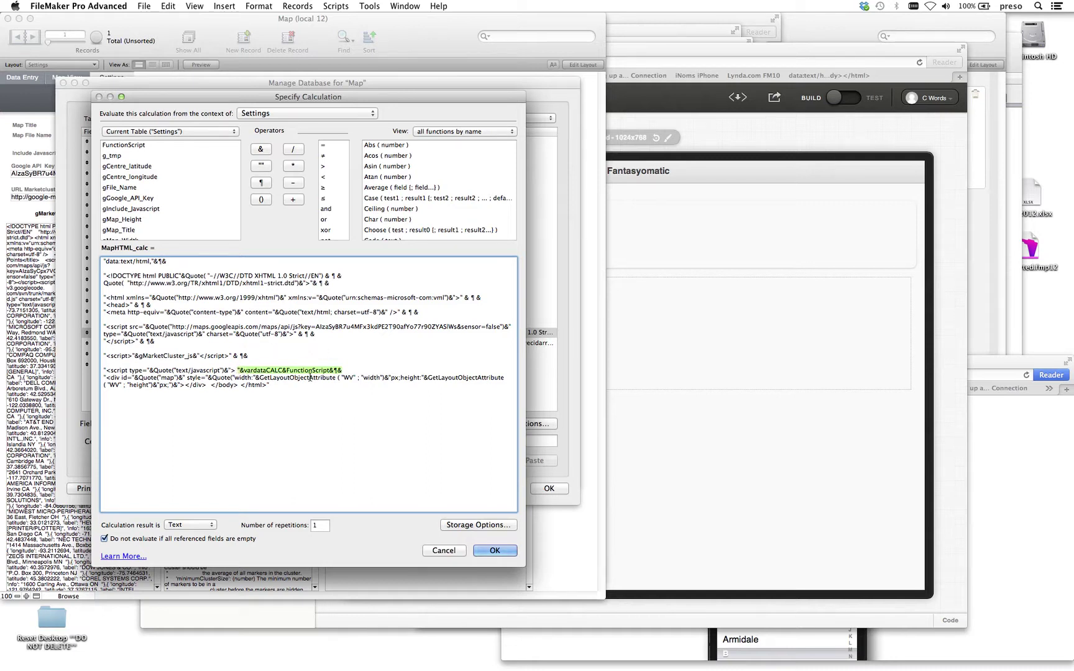
{"action": "left_click", "coordinate": [444, 551]}
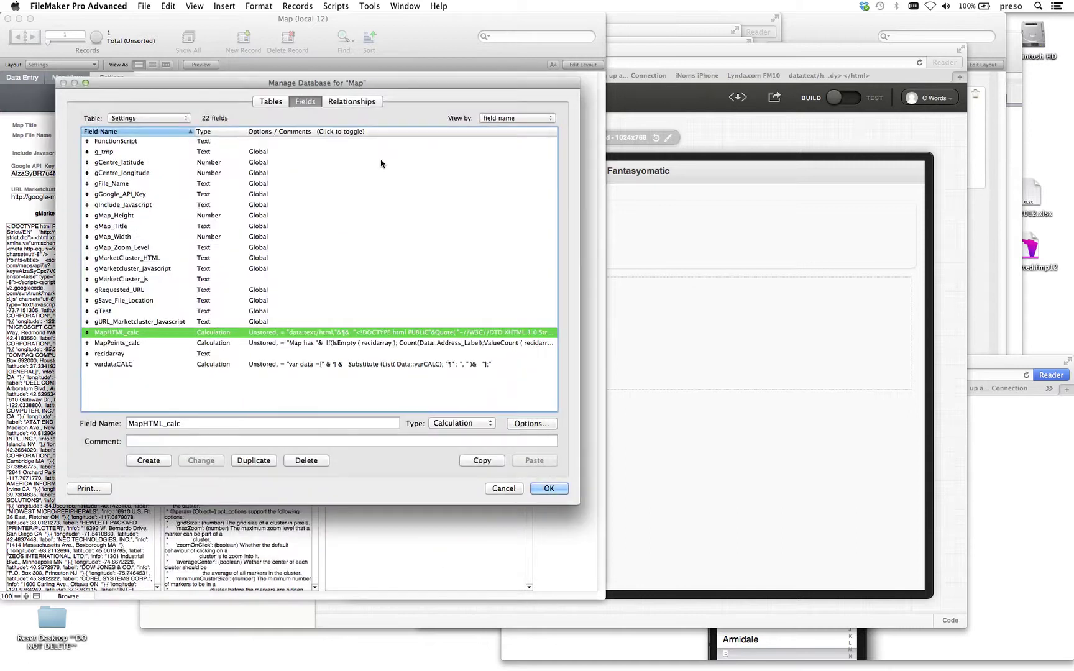
Step: Open the Settings table's vardataCALC calculation formula in Manage Database
{"action": "left_click_drag", "start_coordinate": [346, 90], "coordinate": [808, 120]}
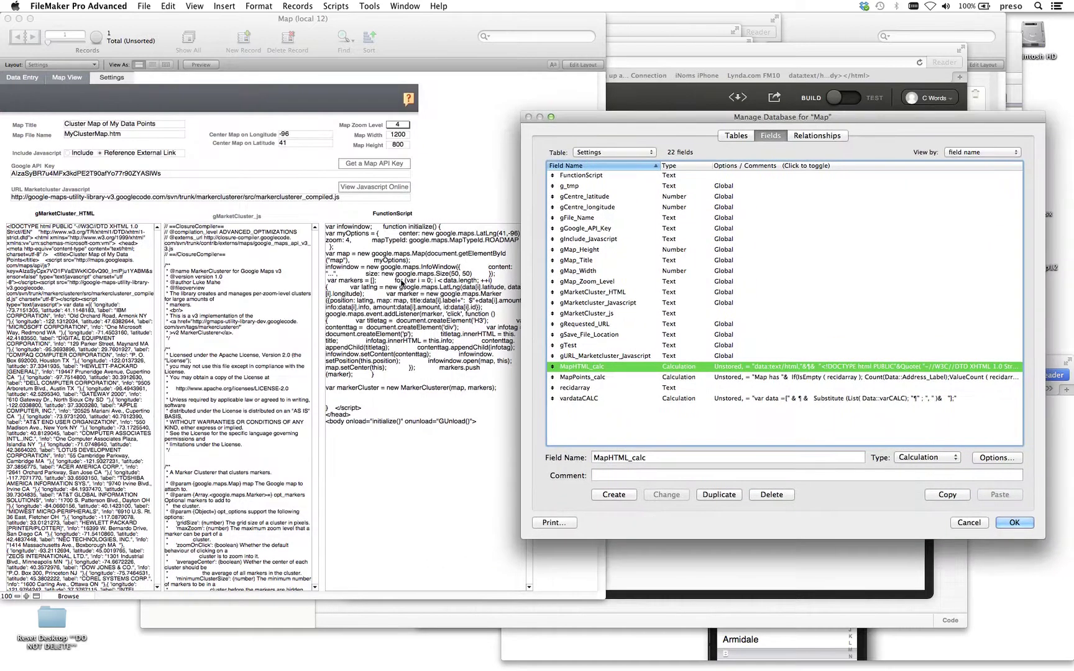
{"action": "left_click_drag", "start_coordinate": [594, 117], "coordinate": [129, 100]}
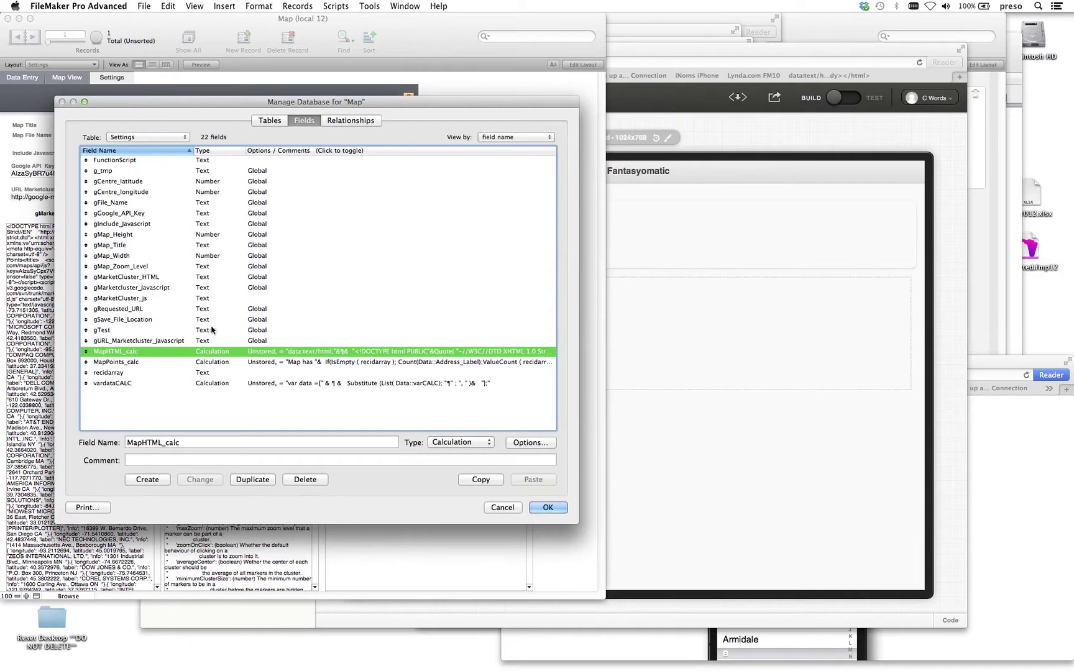
{"action": "left_click", "coordinate": [268, 383]}
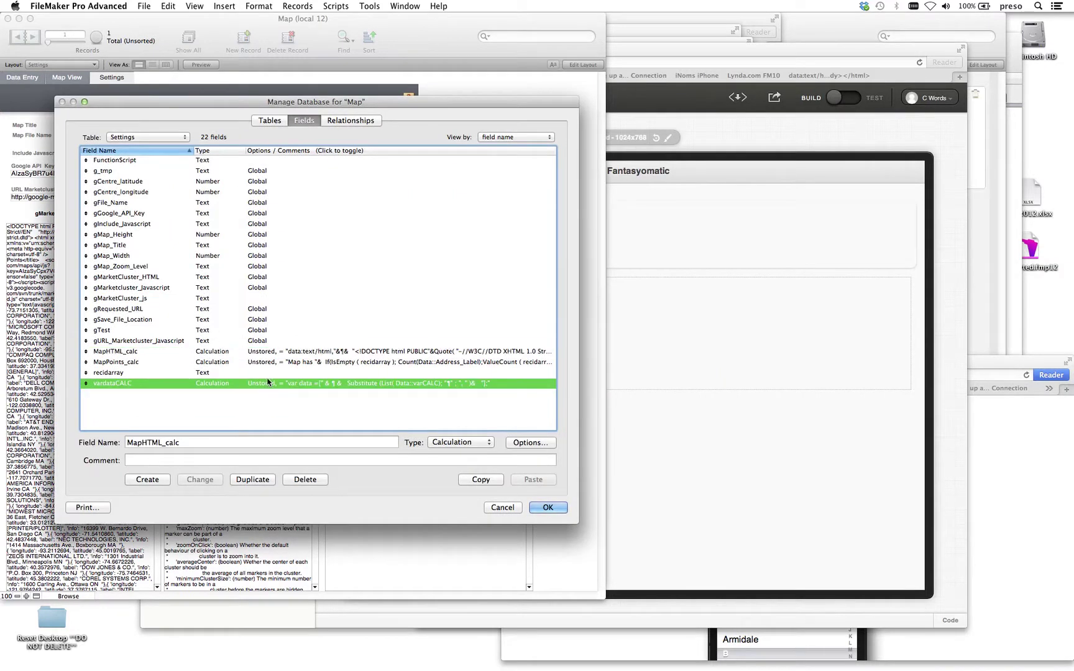
{"action": "double_click", "coordinate": [269, 384]}
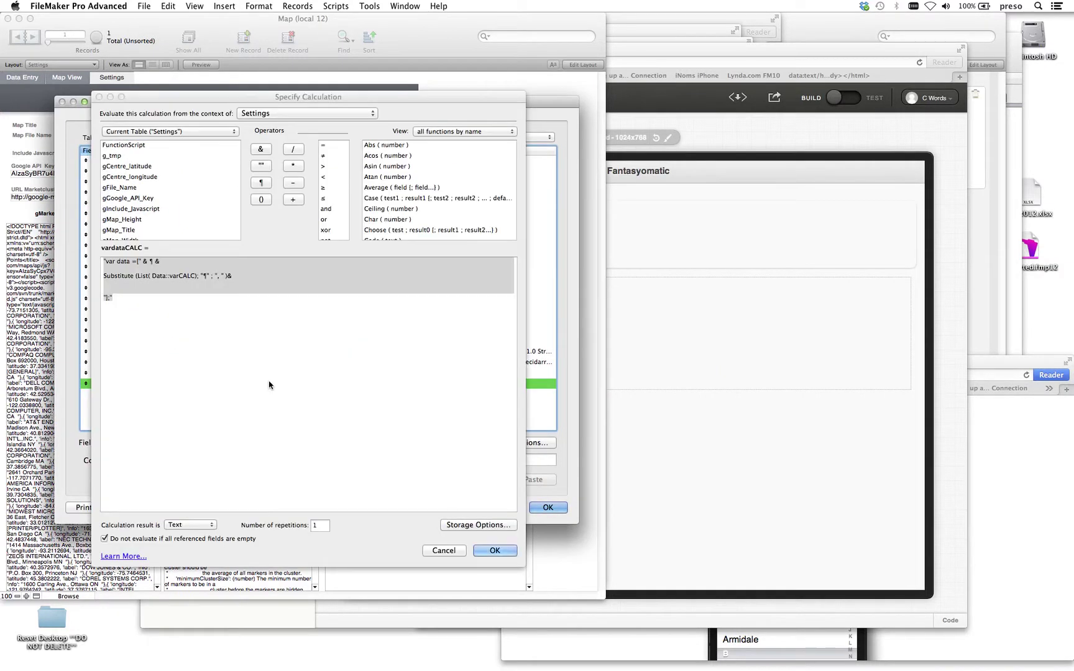
Step: Examine the formula's 'var data = [' opening and Substitute(List(Data::varCALC)) part, then cancel unchanged
{"action": "left_click", "coordinate": [127, 296]}
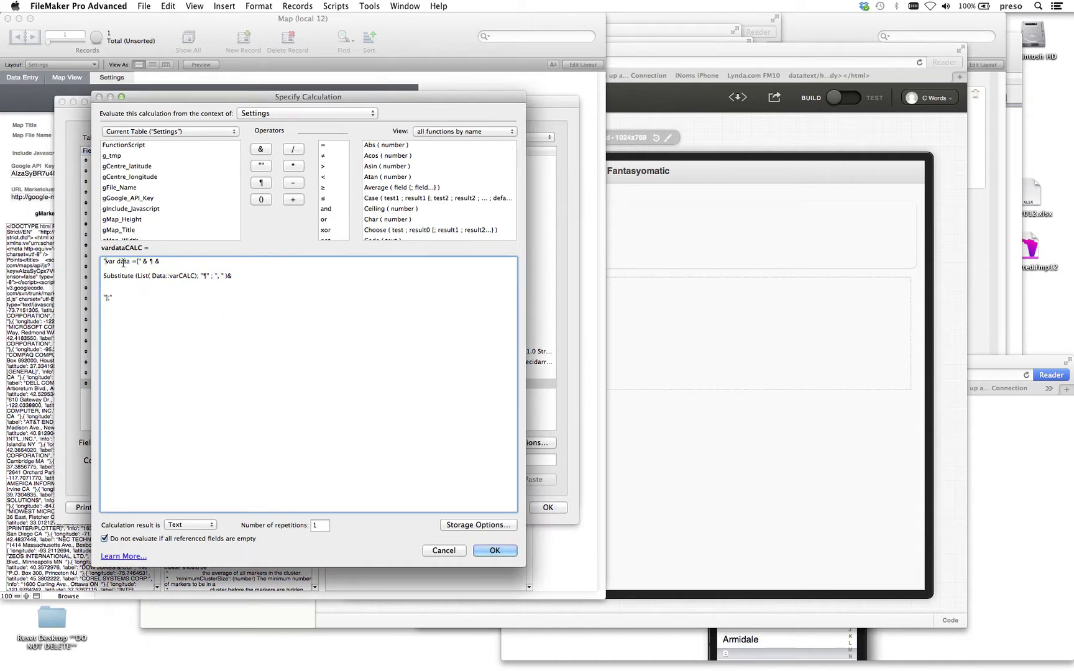
{"action": "left_click_drag", "start_coordinate": [104, 262], "coordinate": [136, 262]}
{"action": "left_click_drag", "start_coordinate": [103, 275], "coordinate": [204, 273]}
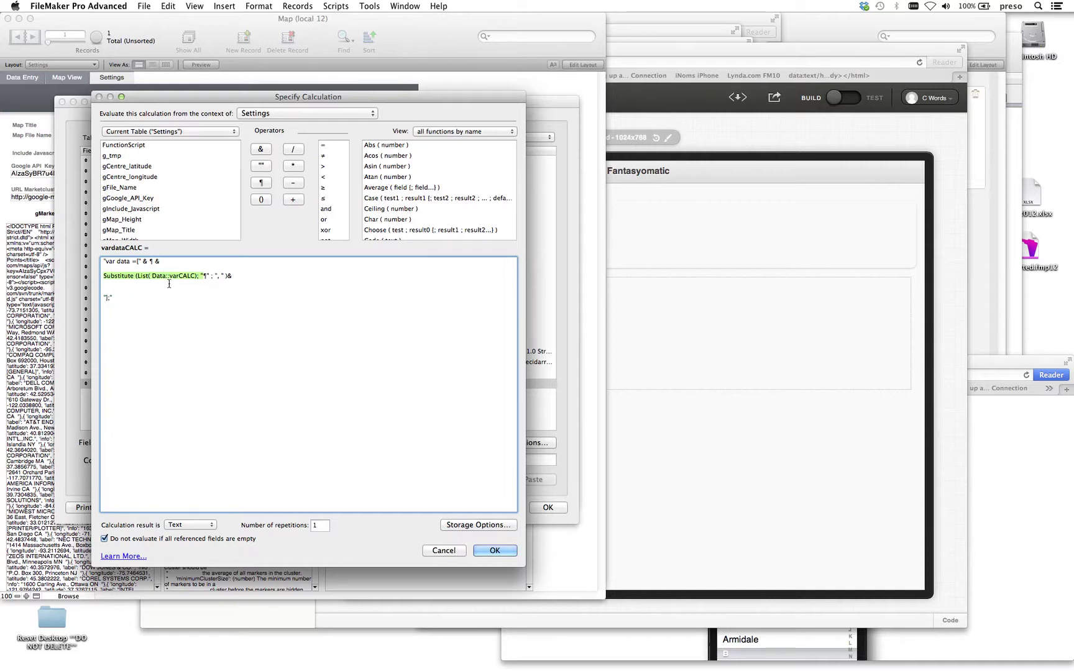
{"action": "left_click", "coordinate": [206, 276]}
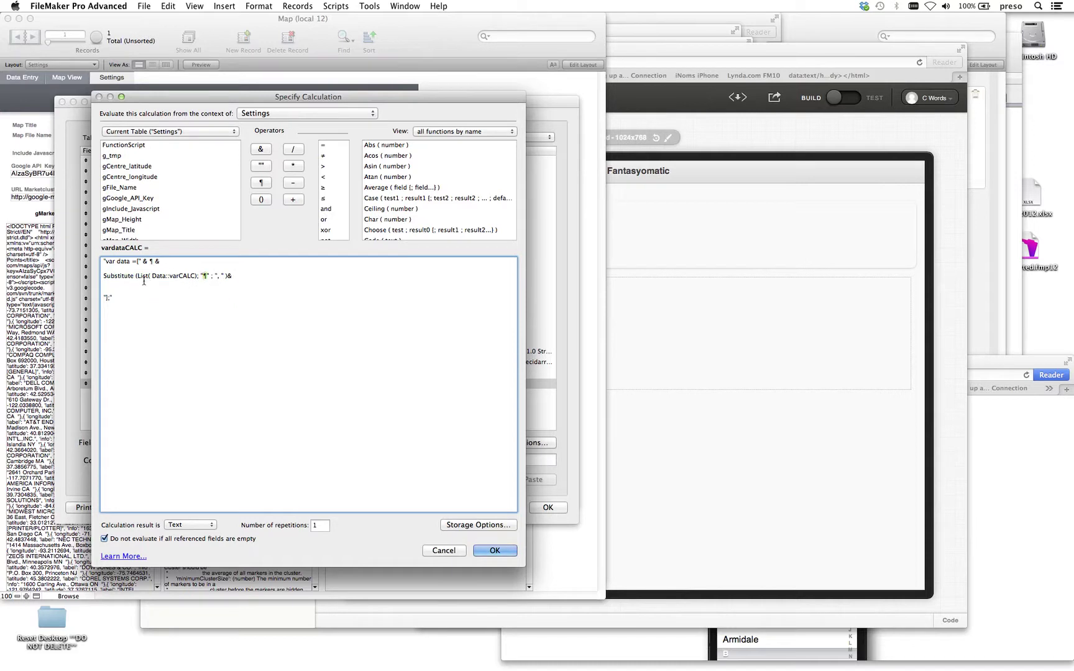
{"action": "left_click", "coordinate": [444, 551]}
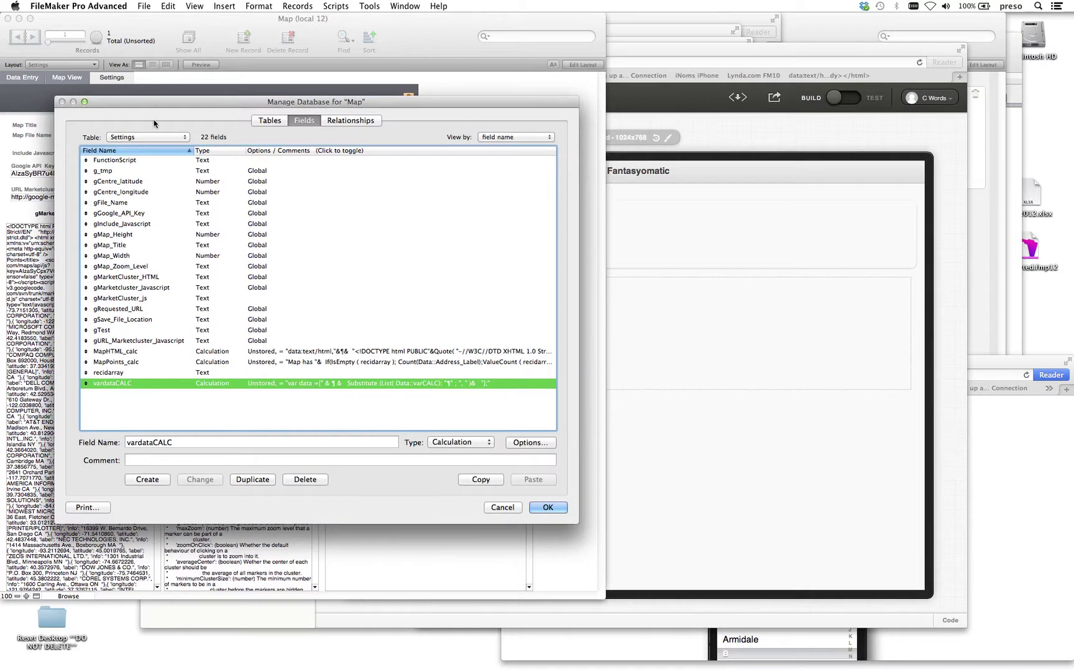
Step: Switch the Manage Database field list to the Data table and select varCALC
{"action": "left_click_drag", "start_coordinate": [148, 106], "coordinate": [318, 109]}
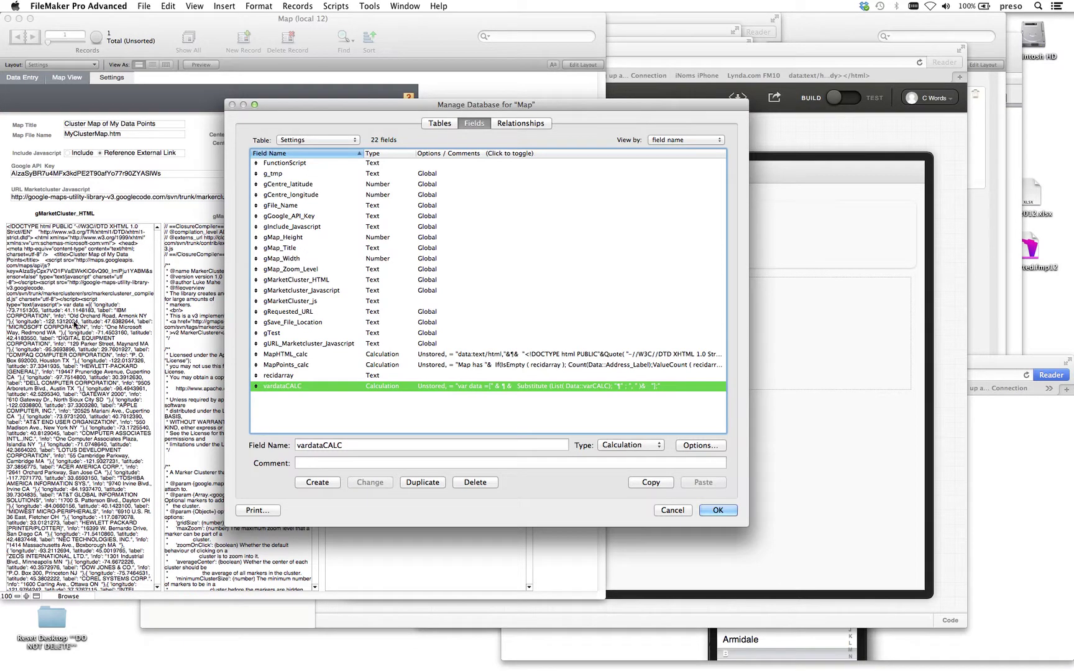
{"action": "left_click", "coordinate": [291, 143]}
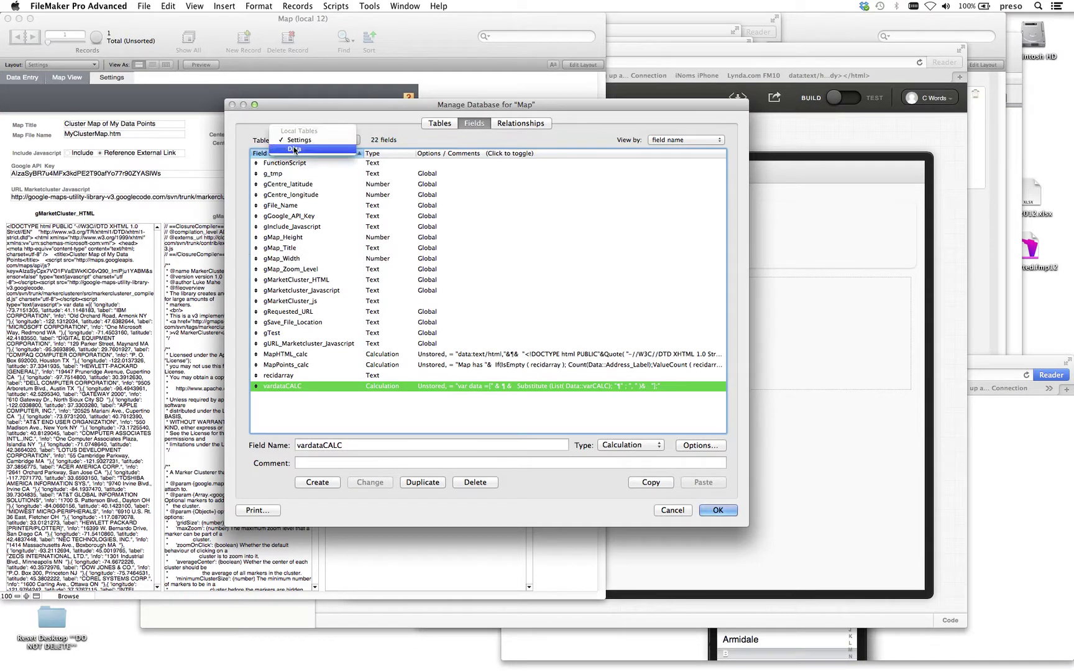
{"action": "left_click", "coordinate": [294, 150]}
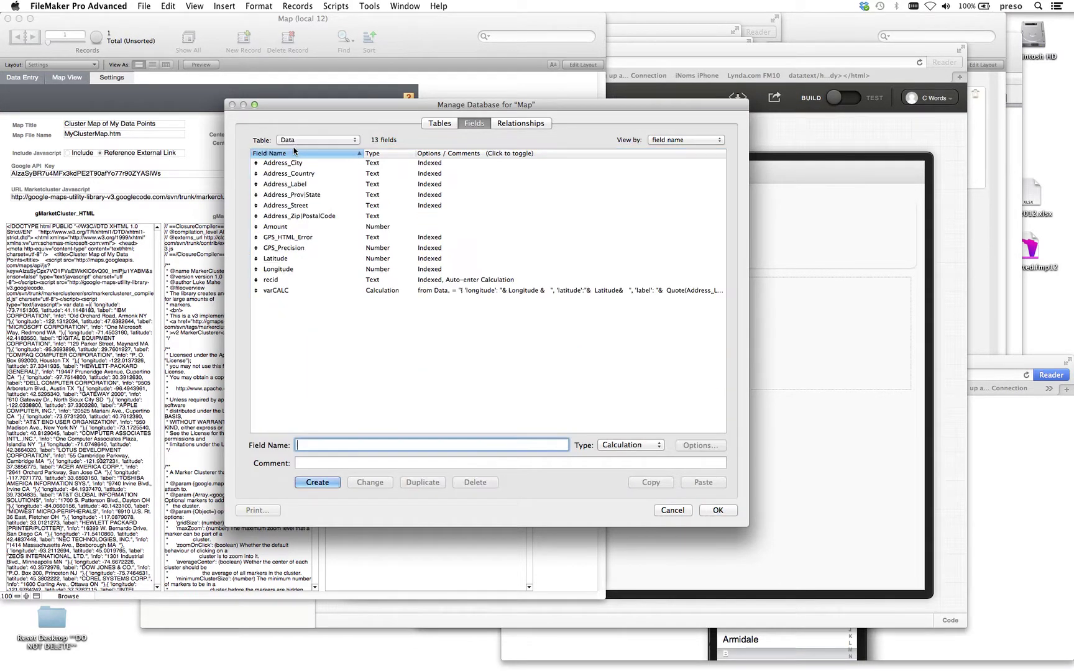
{"action": "left_click", "coordinate": [437, 290]}
Step: Open varCALC and examine its longitude, latitude, Quote(Address_Label) label and address info lines
{"action": "double_click", "coordinate": [437, 290]}
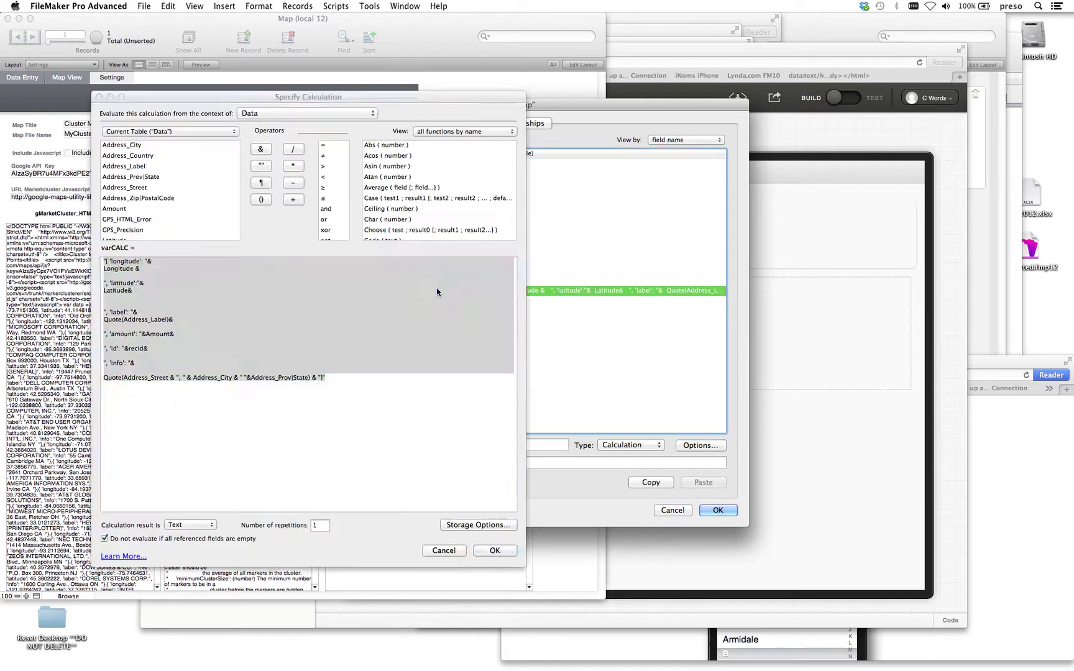
{"action": "left_click", "coordinate": [164, 414]}
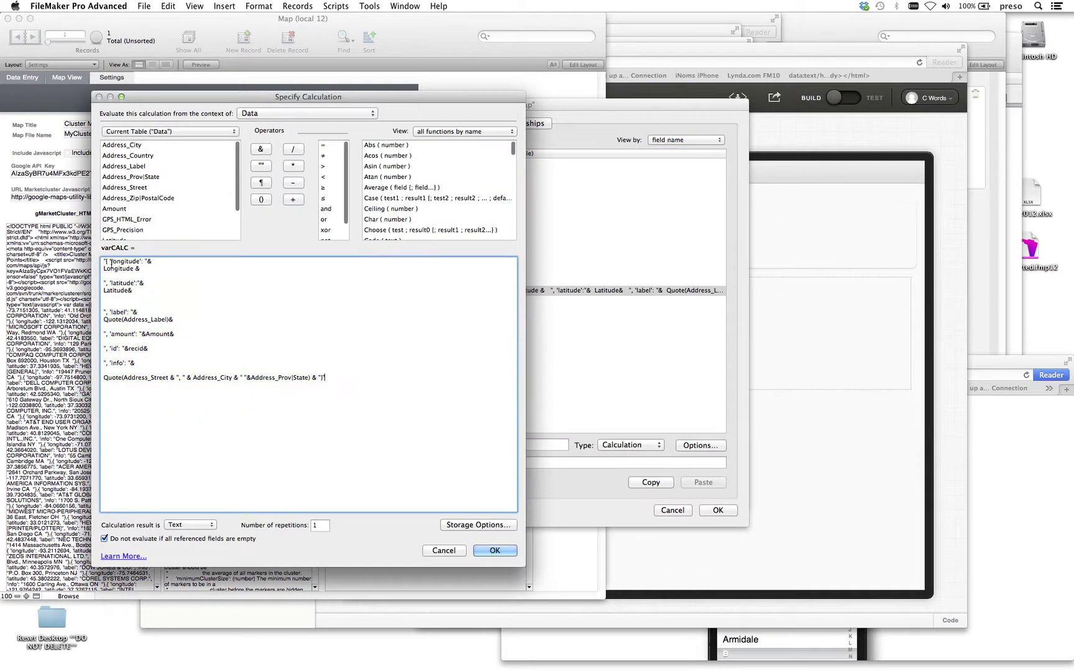
{"action": "left_click_drag", "start_coordinate": [160, 98], "coordinate": [299, 94]}
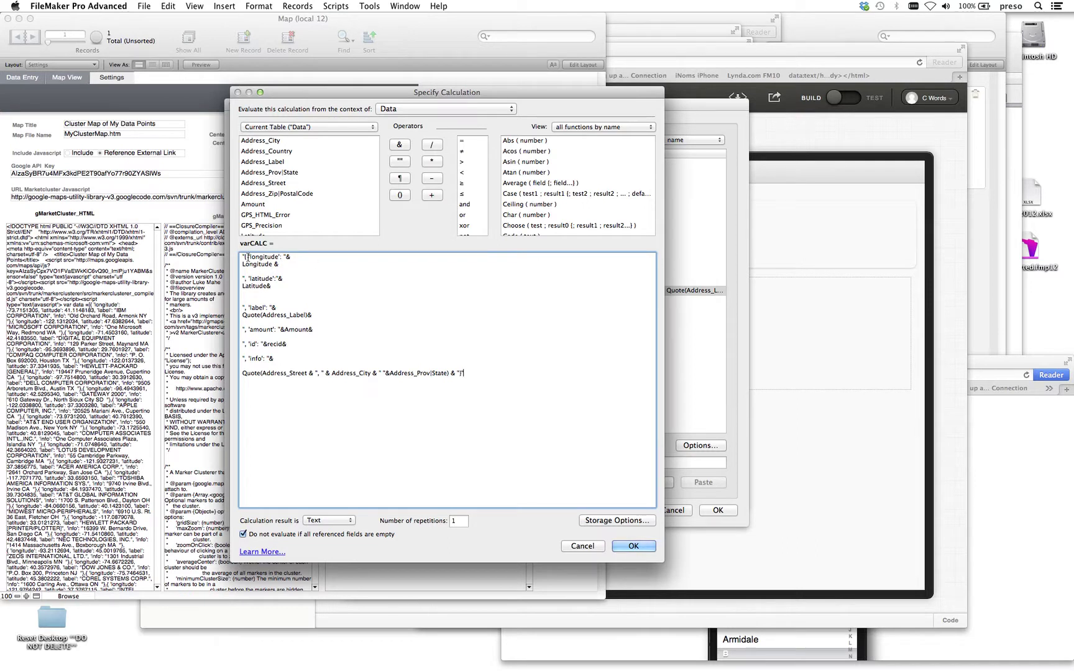
{"action": "left_click_drag", "start_coordinate": [242, 257], "coordinate": [287, 307]}
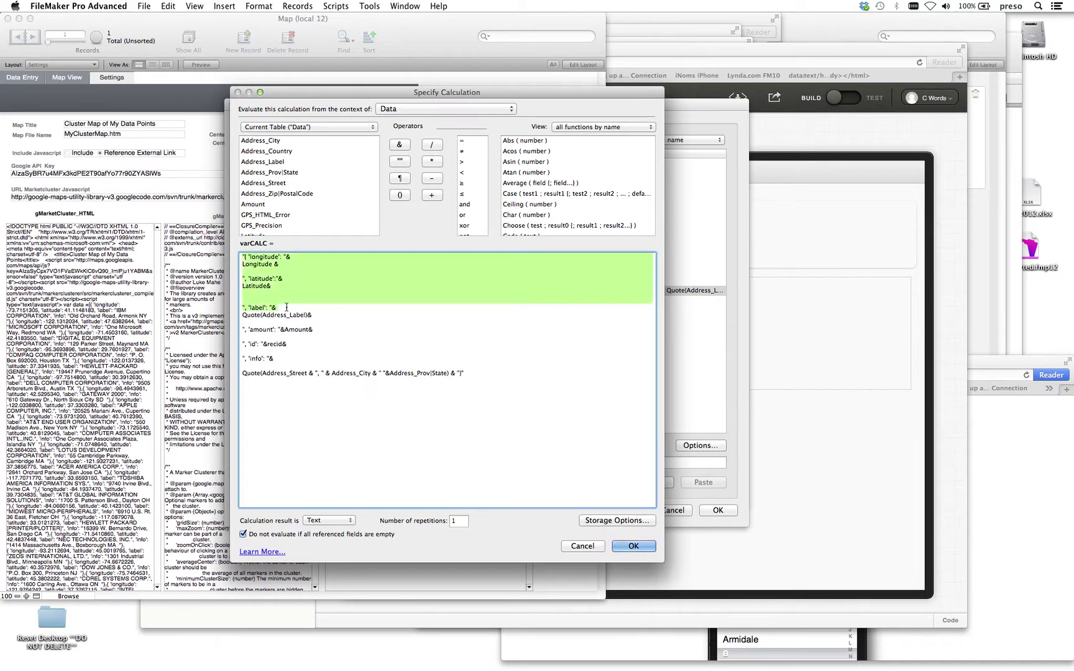
{"action": "left_click", "coordinate": [313, 315]}
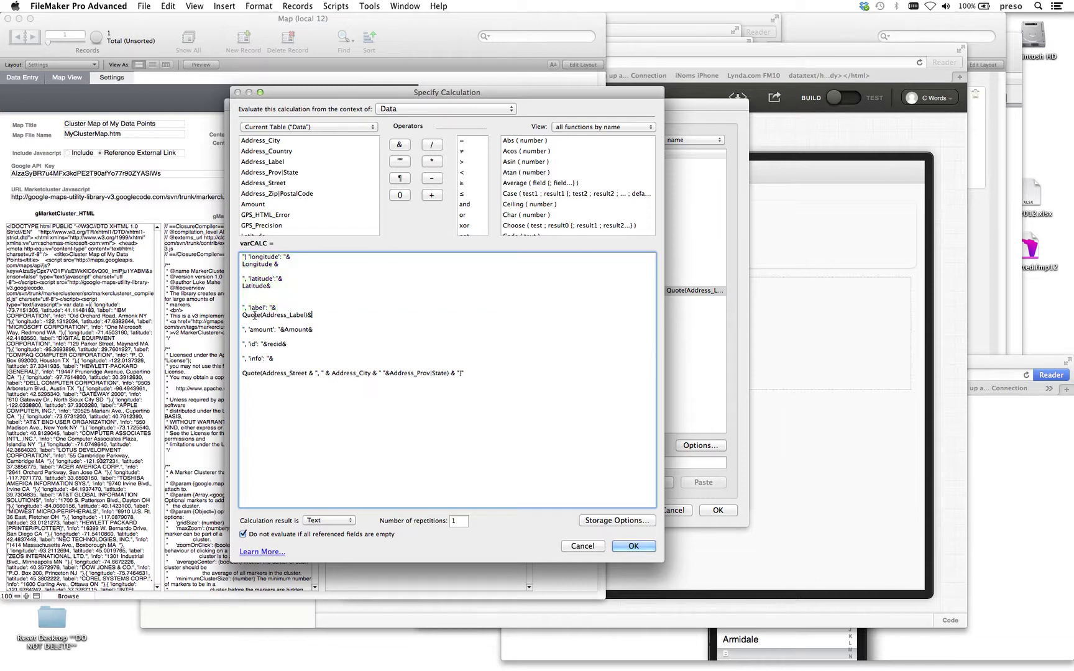
{"action": "left_click", "coordinate": [232, 315], "text": "shift"}
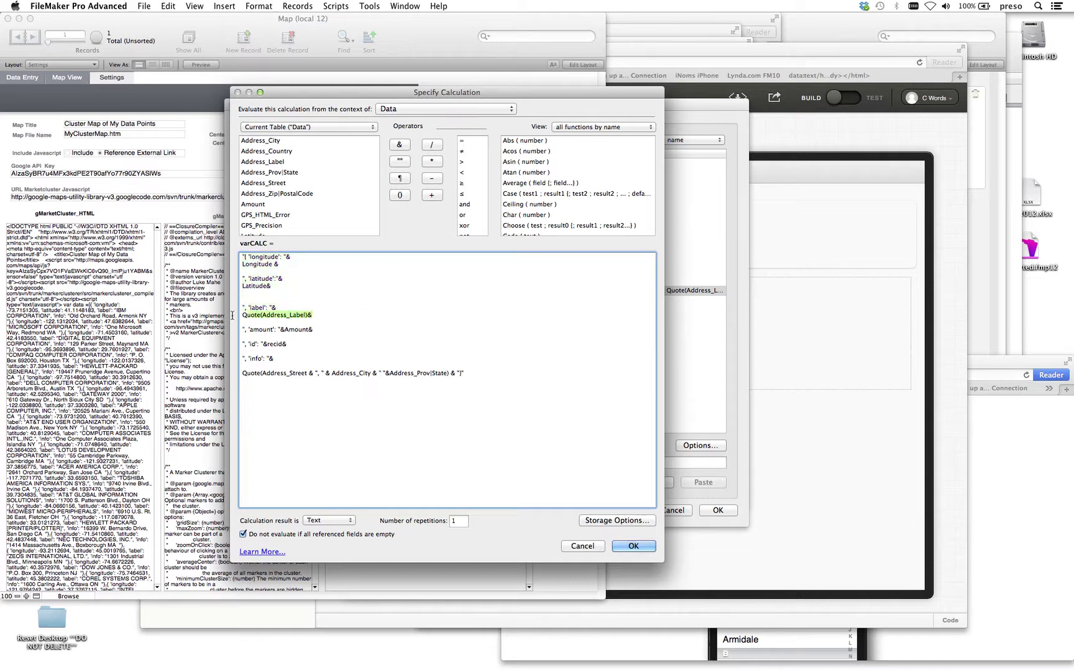
{"action": "left_click", "coordinate": [315, 332]}
{"action": "left_click_drag", "start_coordinate": [353, 373], "coordinate": [468, 371]}
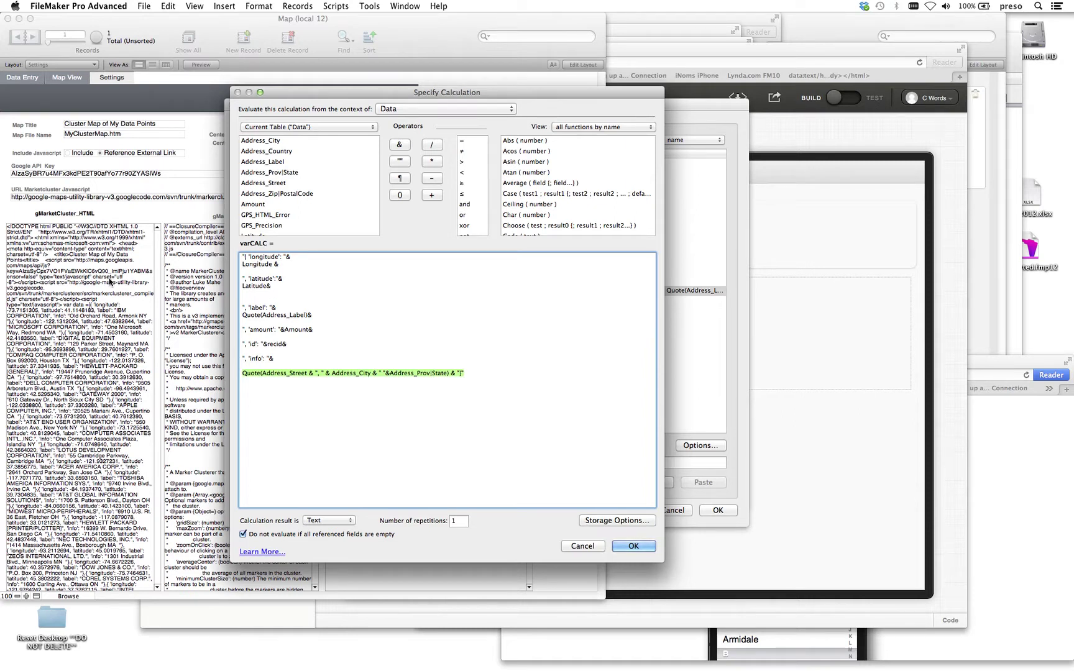
Step: Highlight the amount line, cancel the formula unchanged, and close Manage Database with OK
{"action": "double_click", "coordinate": [324, 331]}
{"action": "left_click", "coordinate": [325, 331]}
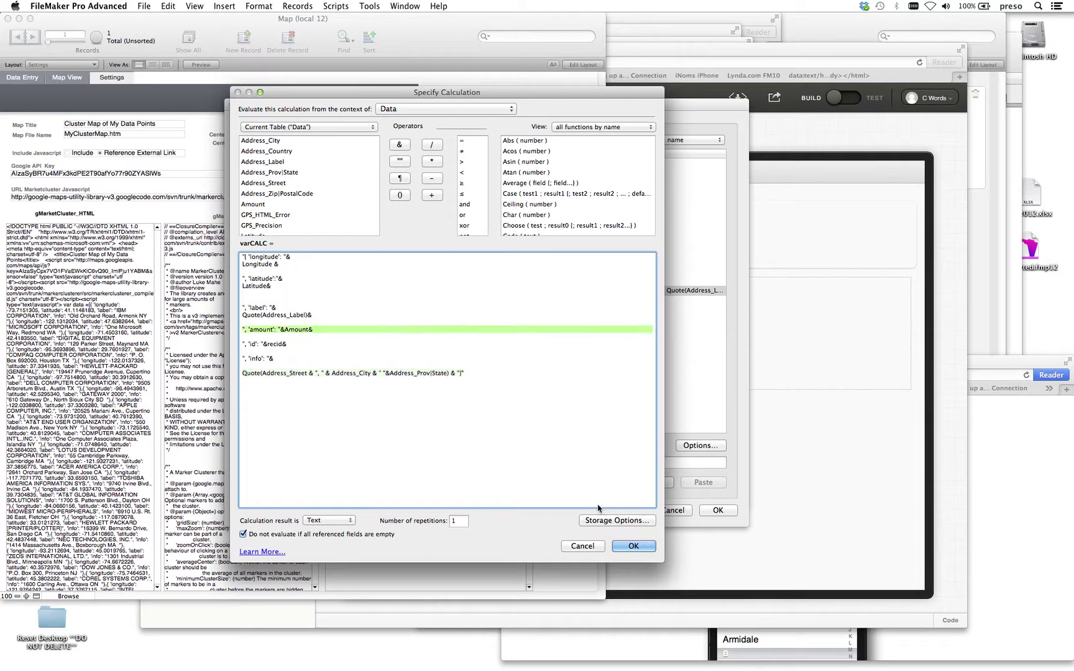
{"action": "left_click_drag", "start_coordinate": [590, 547], "coordinate": [625, 533]}
{"action": "key", "text": "Escape"}
{"action": "left_click", "coordinate": [718, 511]}
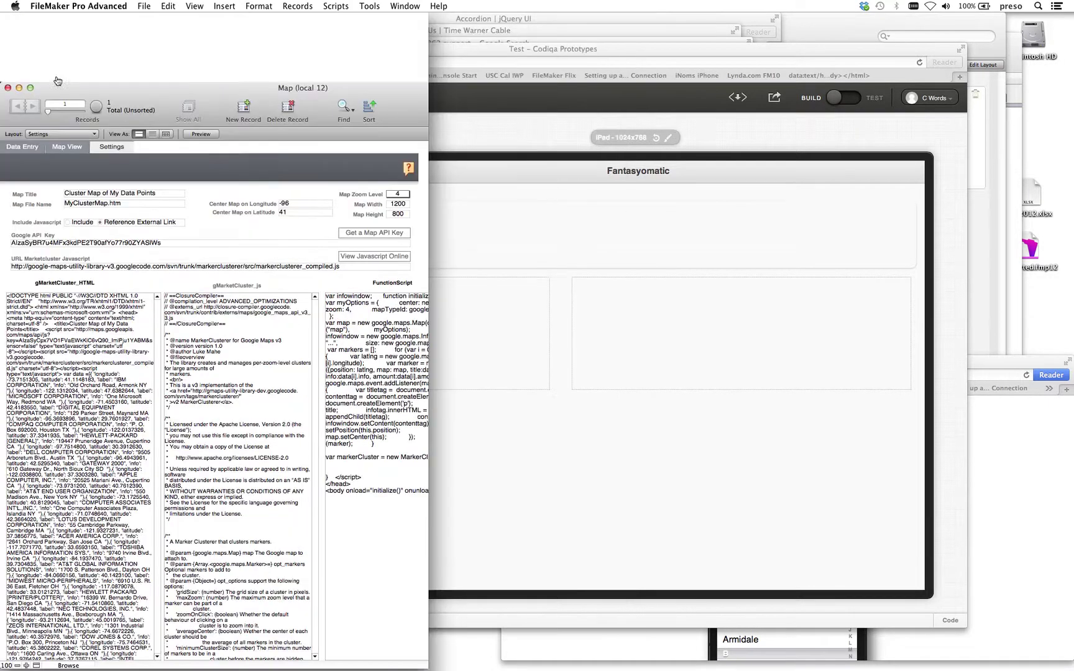
Step: Load the full-screen Map View showing all 4482 points as dollar-totalled clusters
{"action": "left_click", "coordinate": [23, 80]}
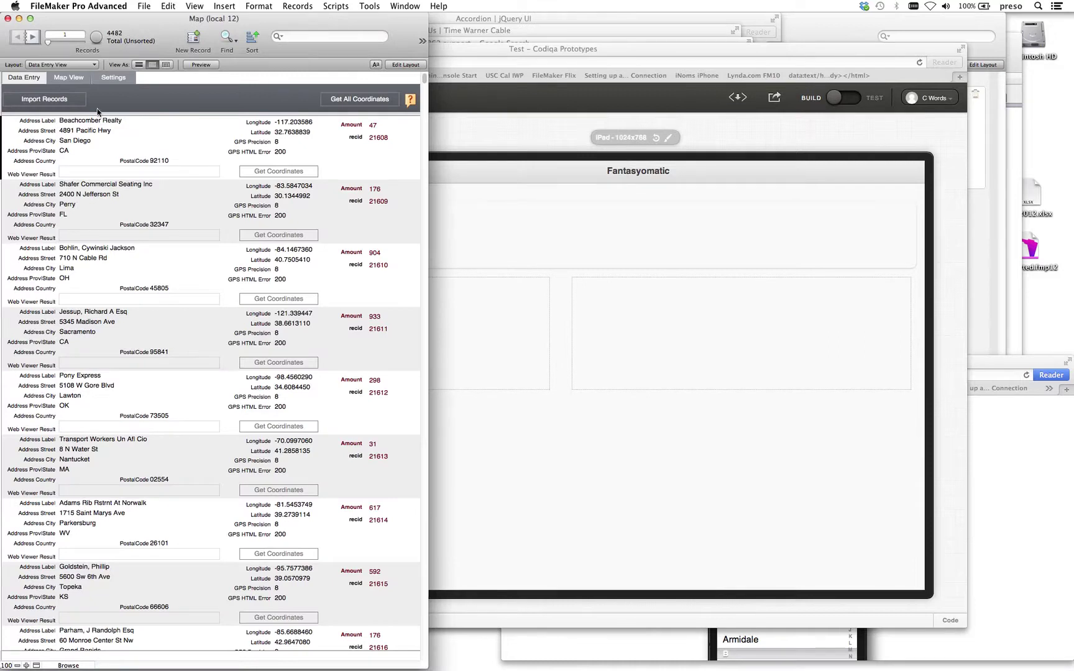
{"action": "left_click", "coordinate": [64, 79]}
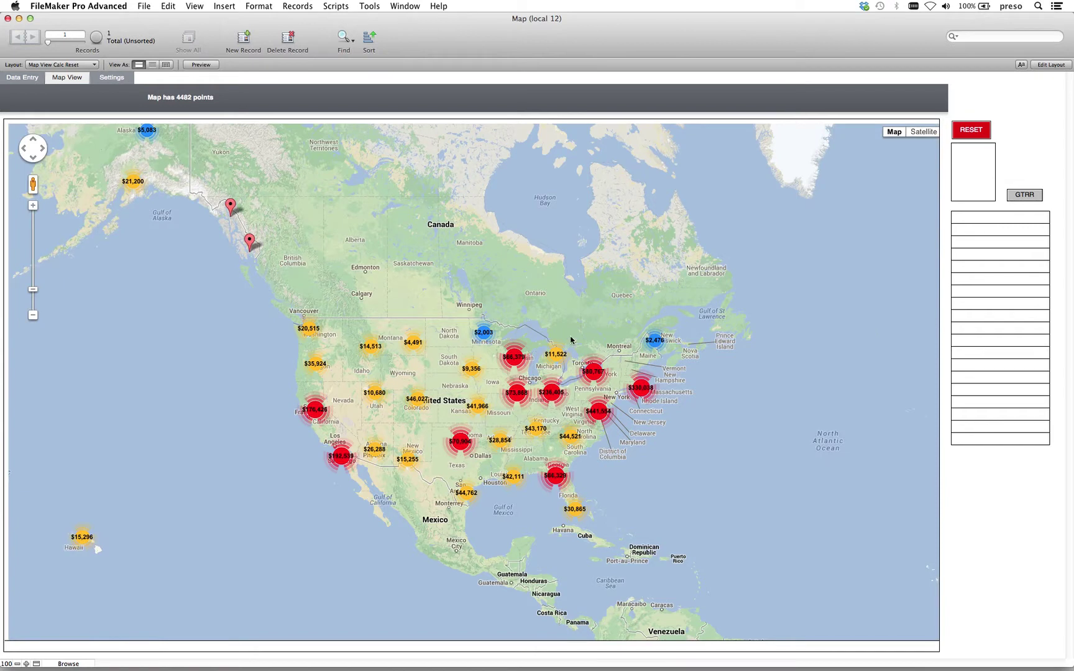
Step: Zoom into the Great Lakes cluster to show its 132 points, then glance at Manage Scripts
{"action": "left_click", "coordinate": [517, 362]}
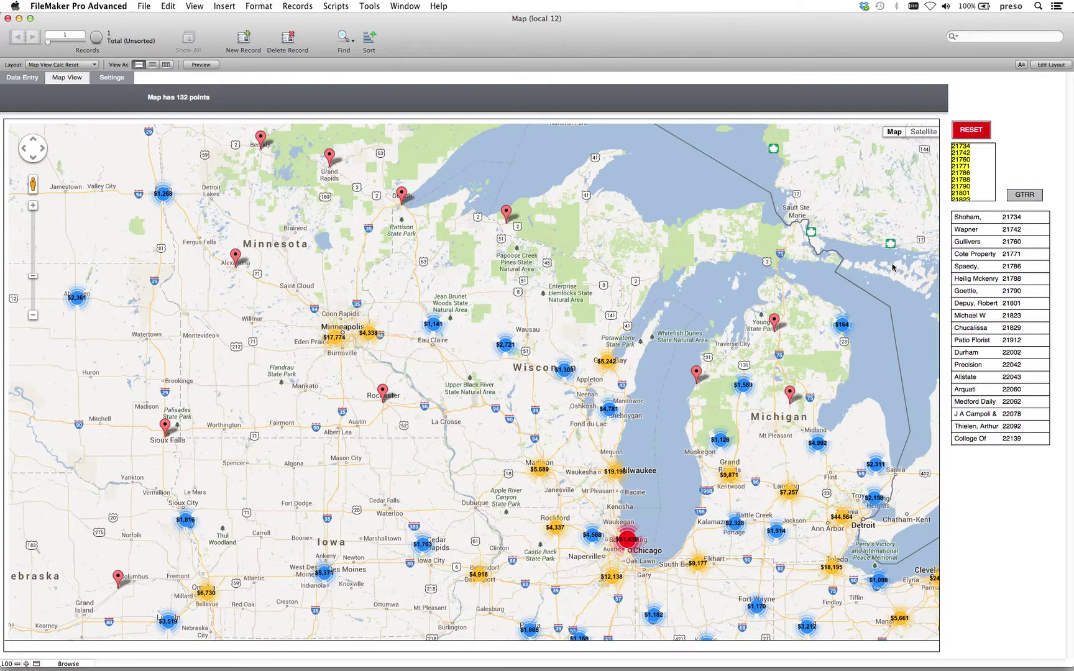
{"action": "left_click", "coordinate": [338, 6]}
{"action": "left_click", "coordinate": [341, 20]}
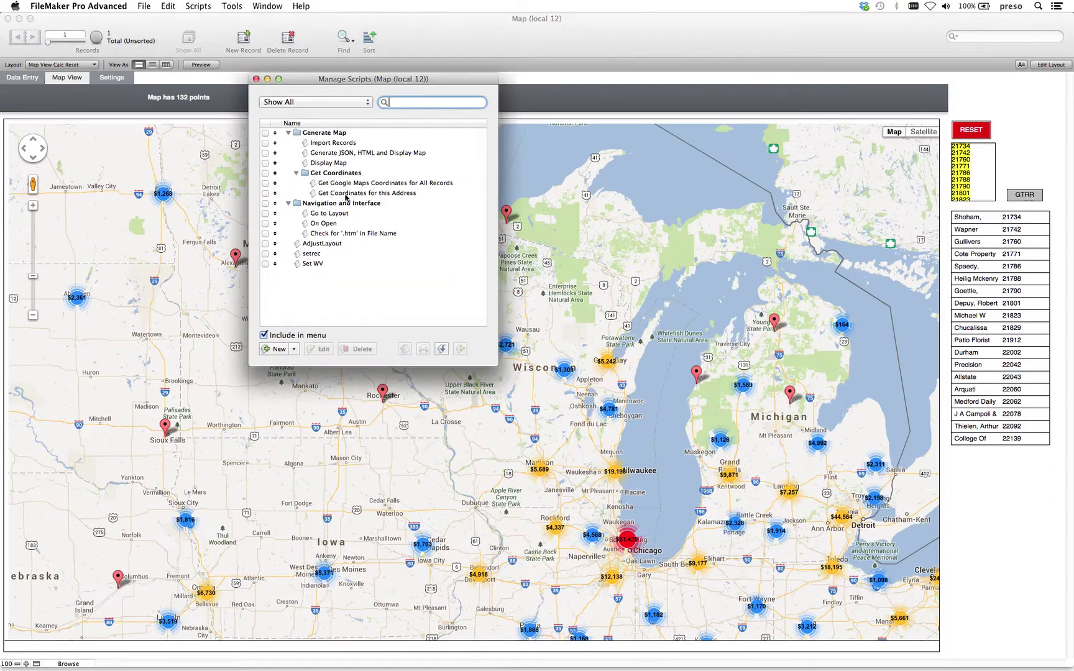
{"action": "left_click_drag", "start_coordinate": [325, 80], "coordinate": [162, 261]}
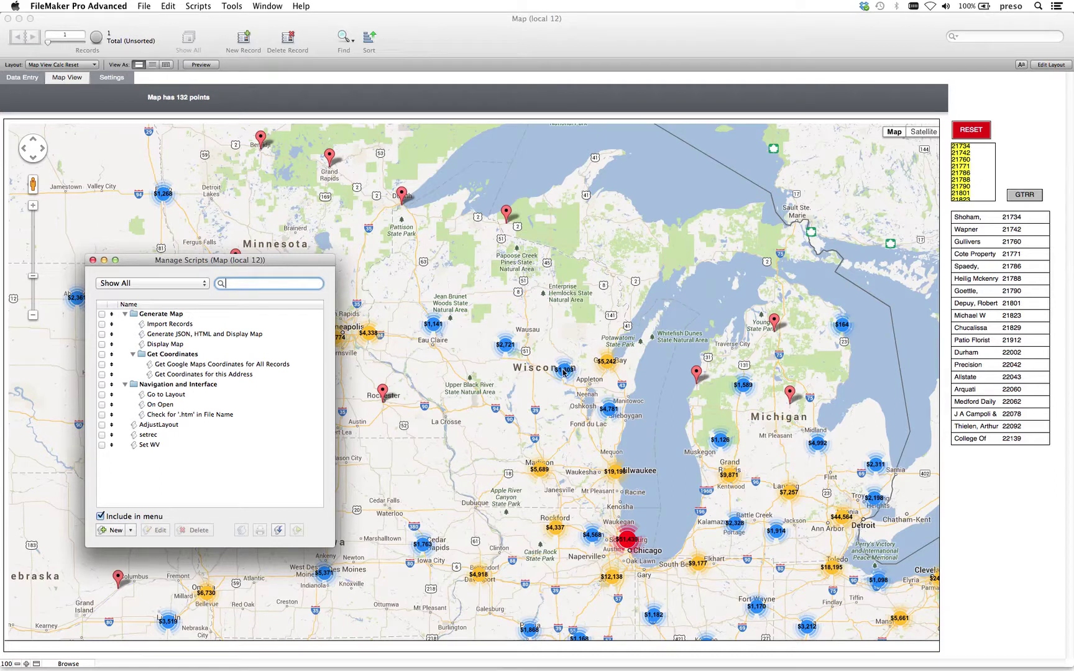
{"action": "left_click", "coordinate": [972, 151]}
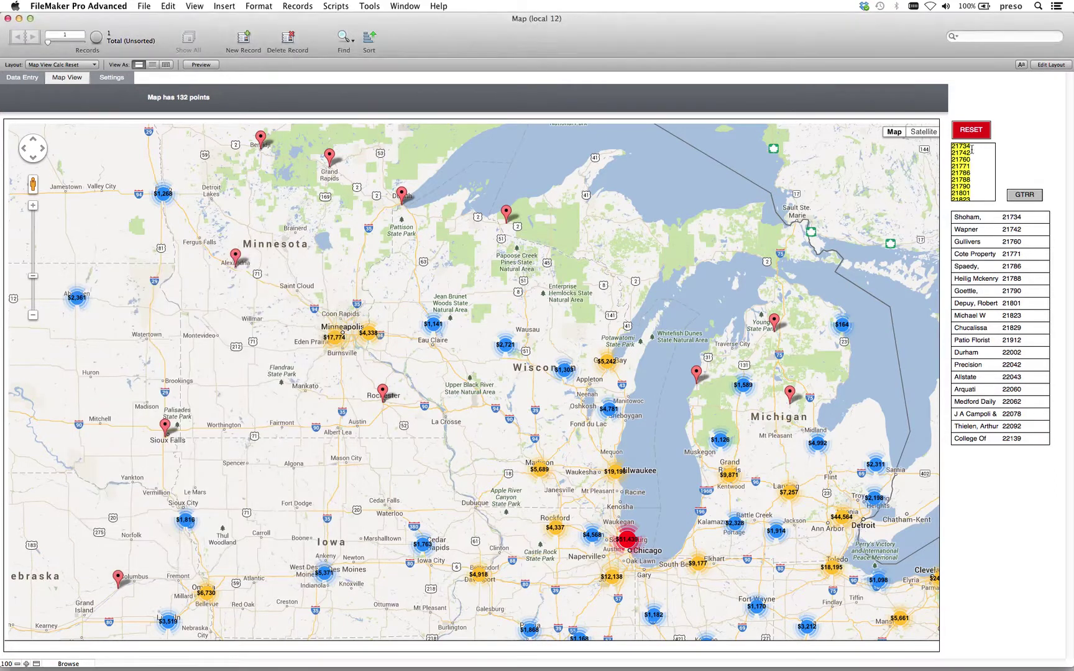
{"action": "left_click", "coordinate": [979, 191]}
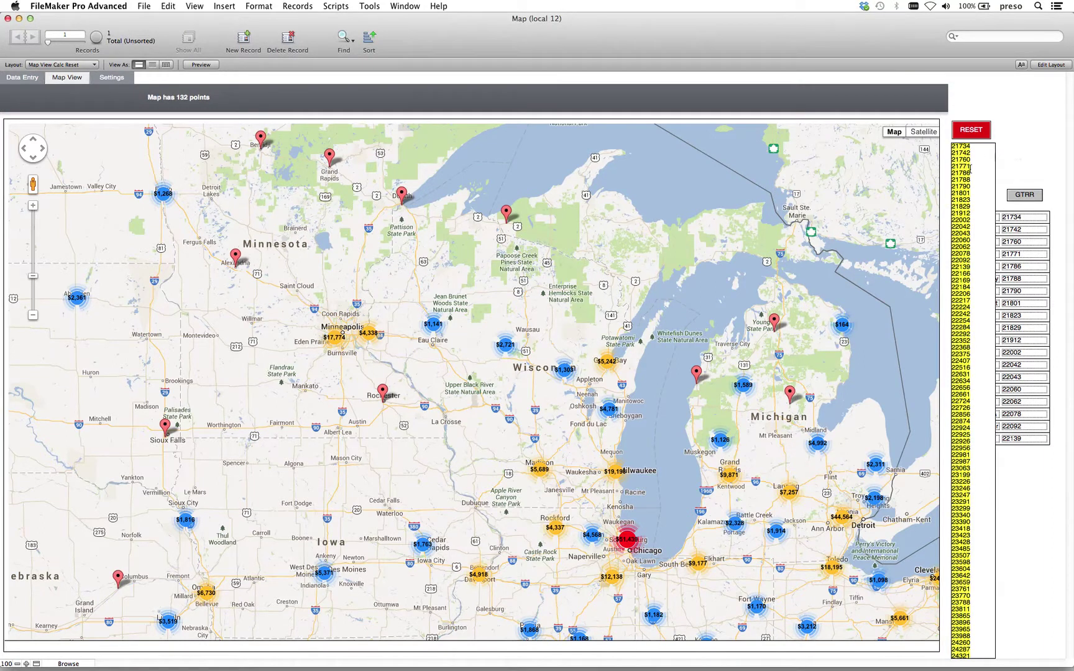
{"action": "left_click", "coordinate": [1017, 148]}
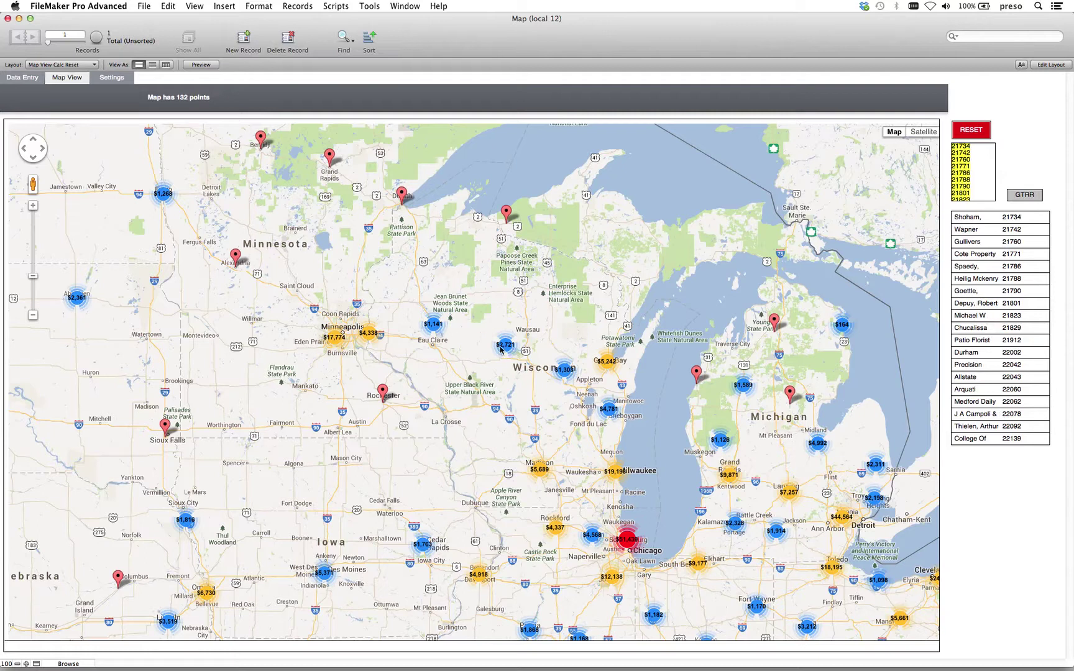
{"action": "left_click", "coordinate": [1027, 198]}
Step: Drill into the Milwaukee cluster, view its 43 related records, then zoom into the $2,019 cluster
{"action": "left_click", "coordinate": [613, 473]}
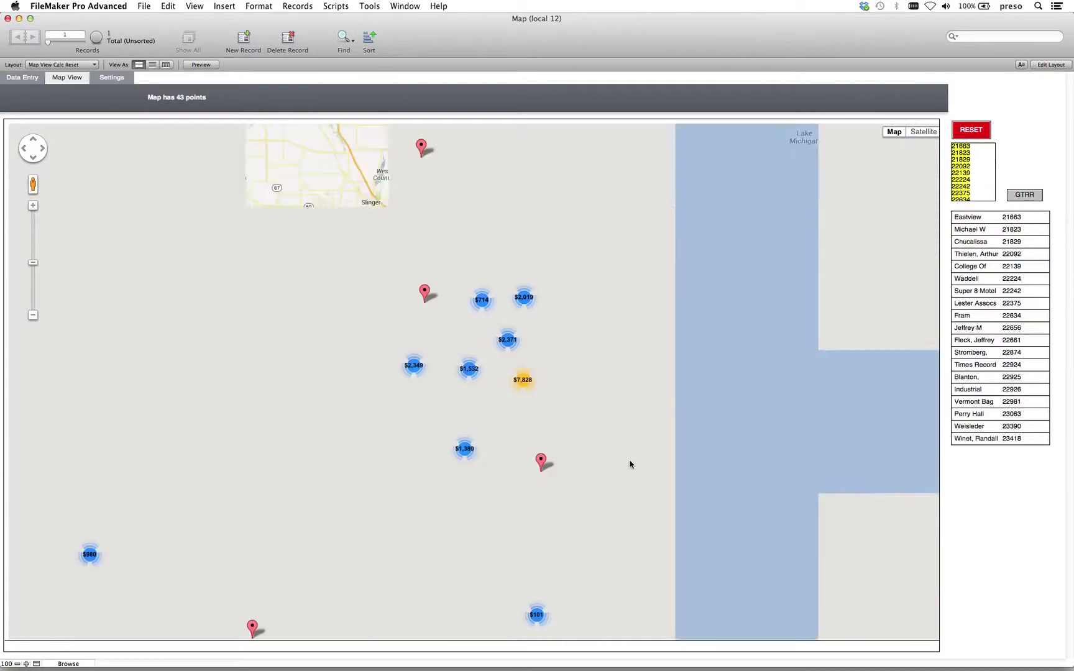
{"action": "left_click", "coordinate": [987, 176]}
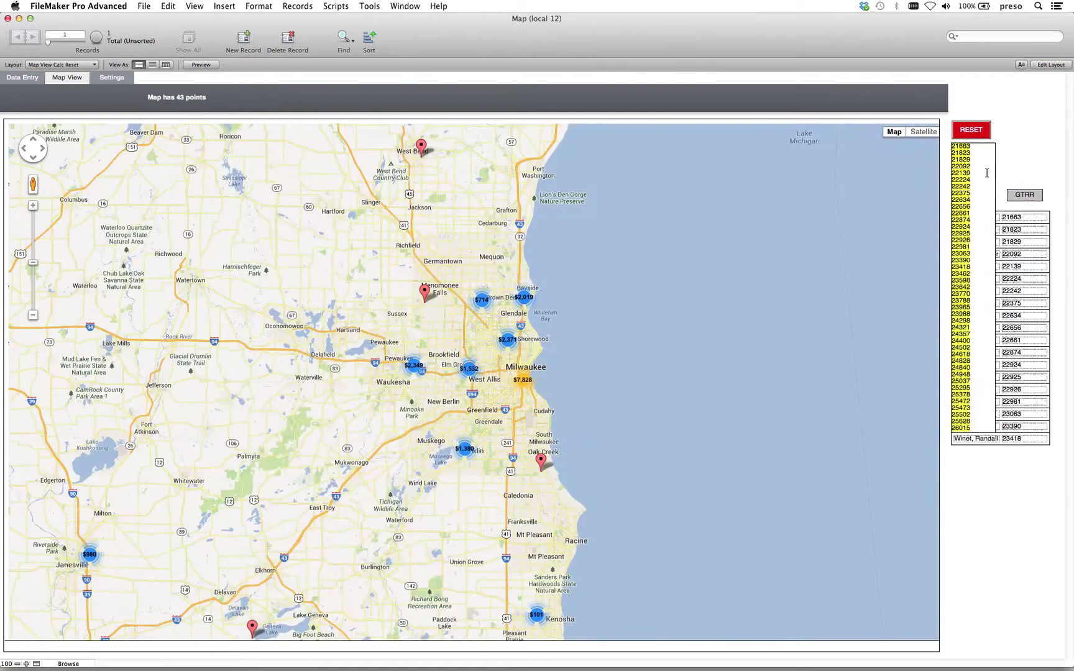
{"action": "left_click", "coordinate": [1020, 195]}
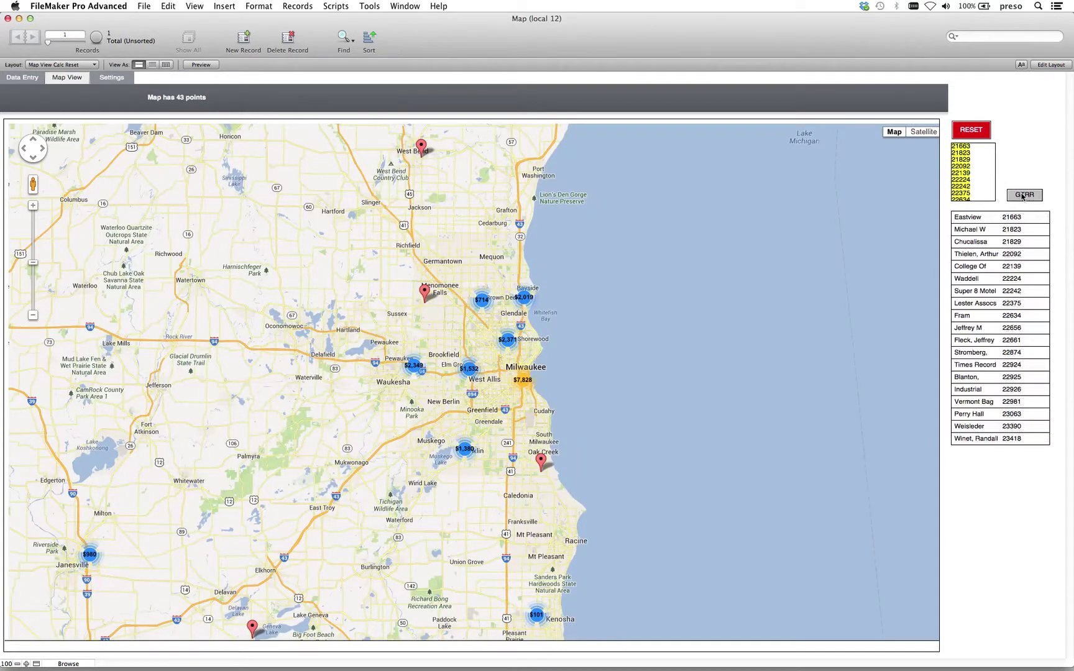
{"action": "left_click", "coordinate": [1022, 195]}
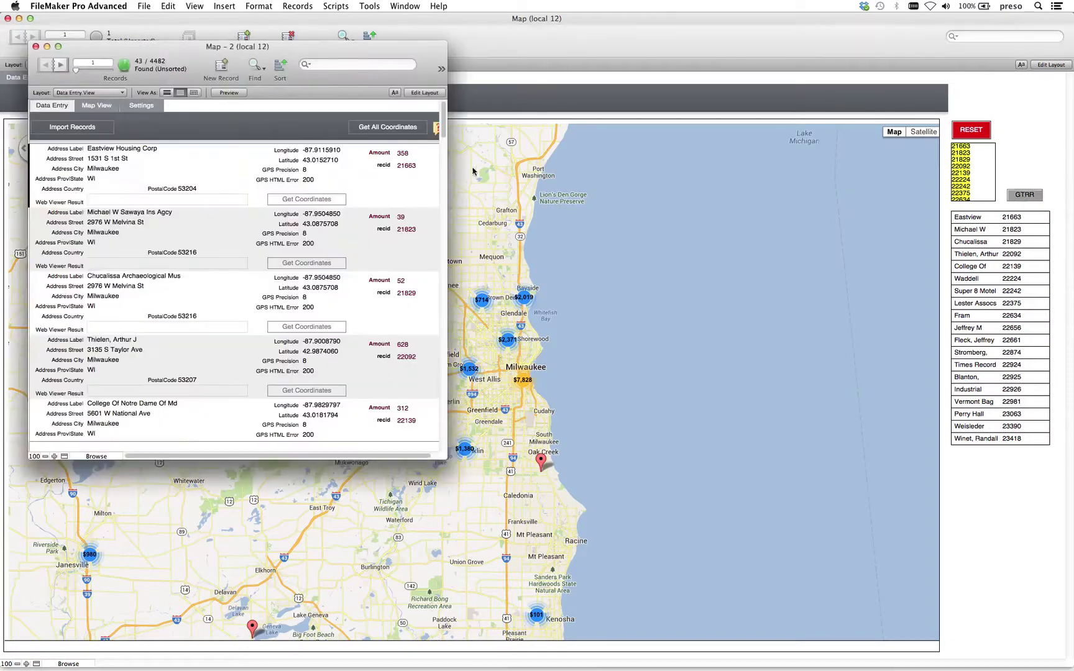
{"action": "left_click", "coordinate": [35, 47]}
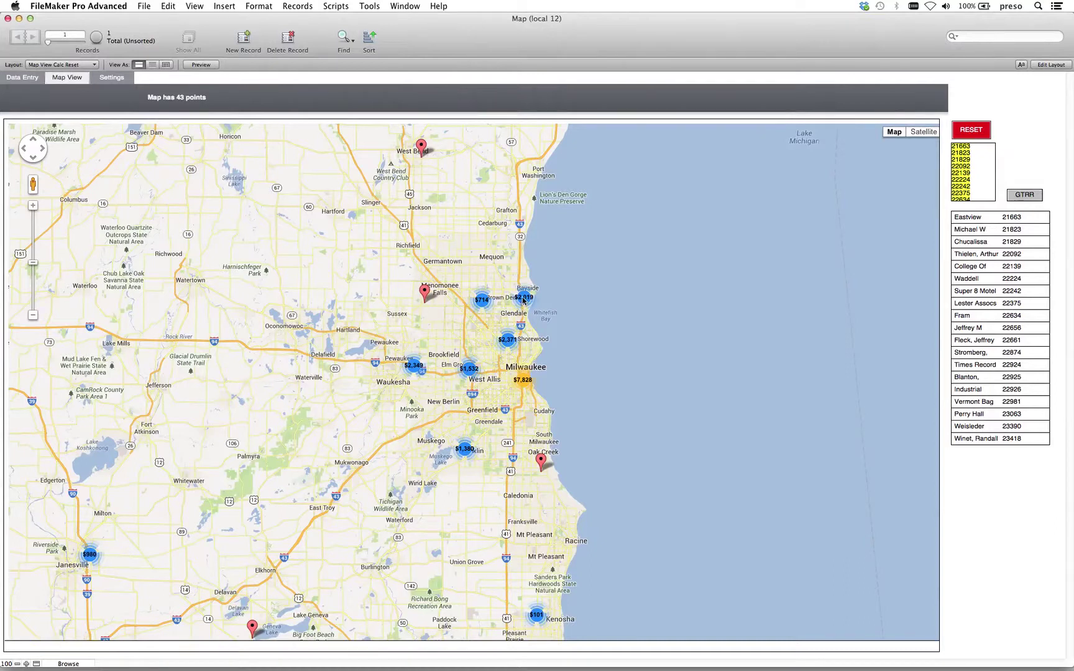
{"action": "left_click", "coordinate": [523, 299]}
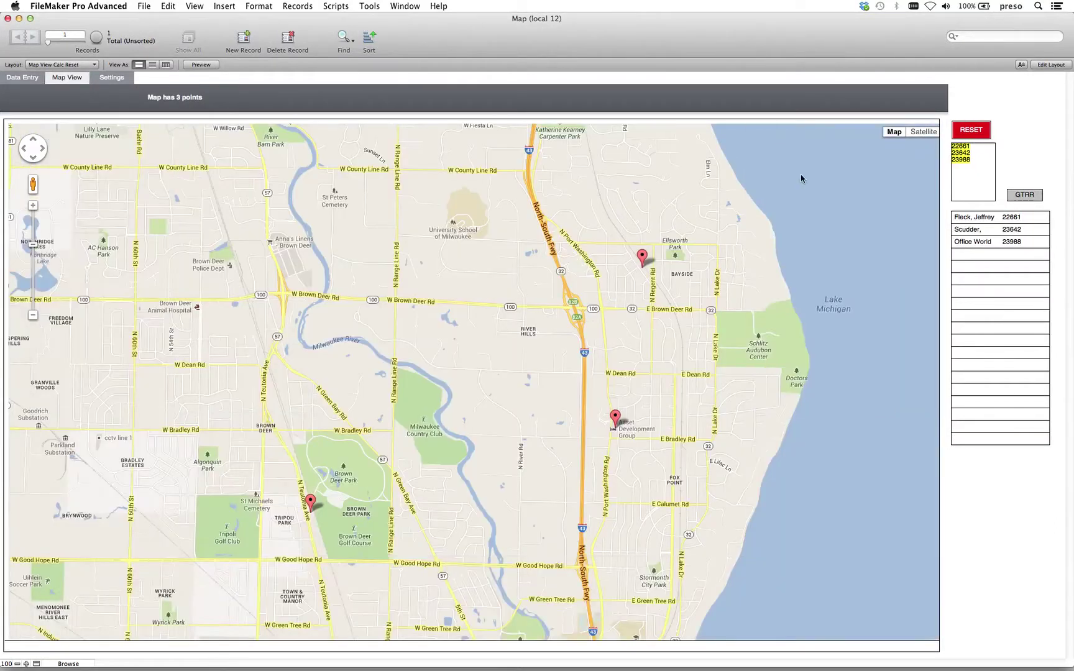
Step: Open the three related records in the Map - 2 window, then close it
{"action": "left_click", "coordinate": [1023, 193]}
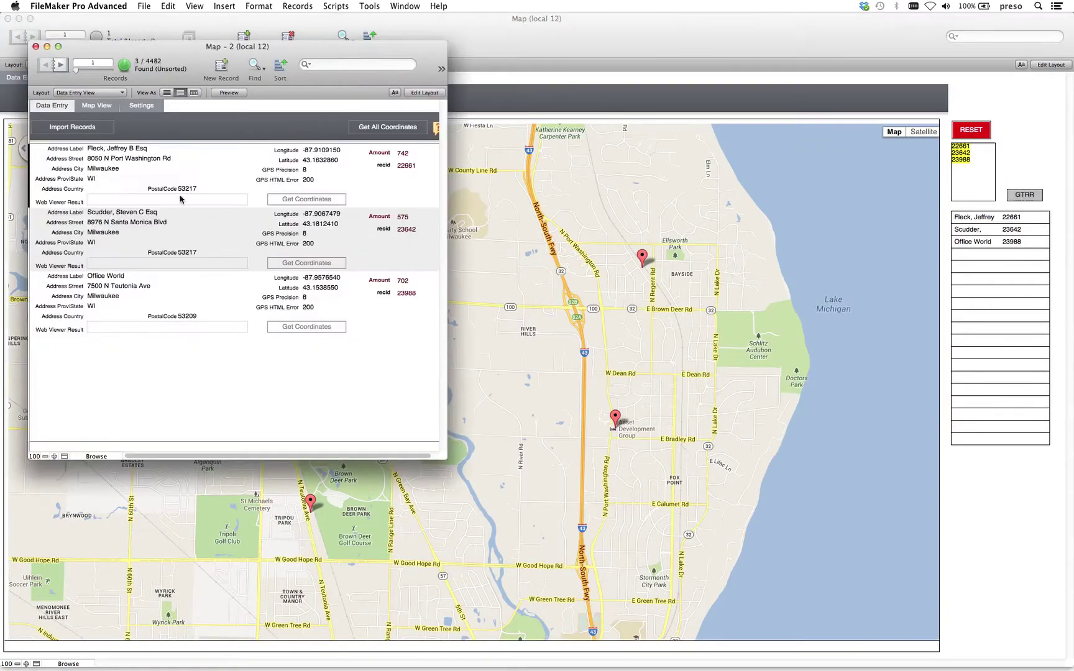
{"action": "left_click", "coordinate": [35, 47]}
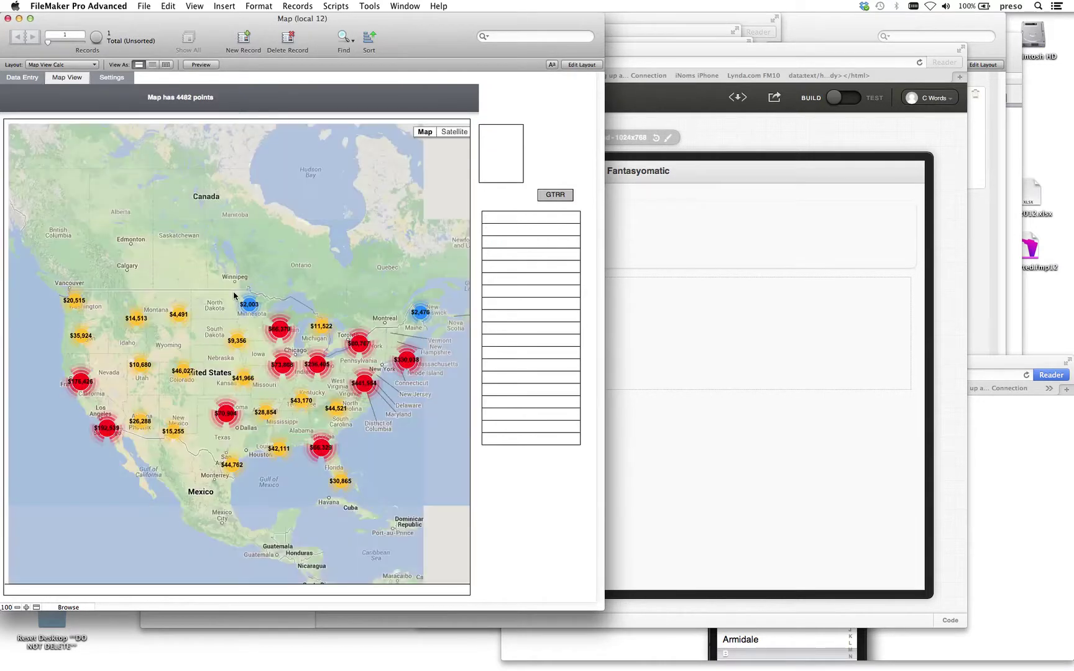
Step: Put the Map View in Layout mode and open Manage Database on the Settings table's fields
{"action": "left_click", "coordinate": [194, 6]}
{"action": "left_click", "coordinate": [203, 41]}
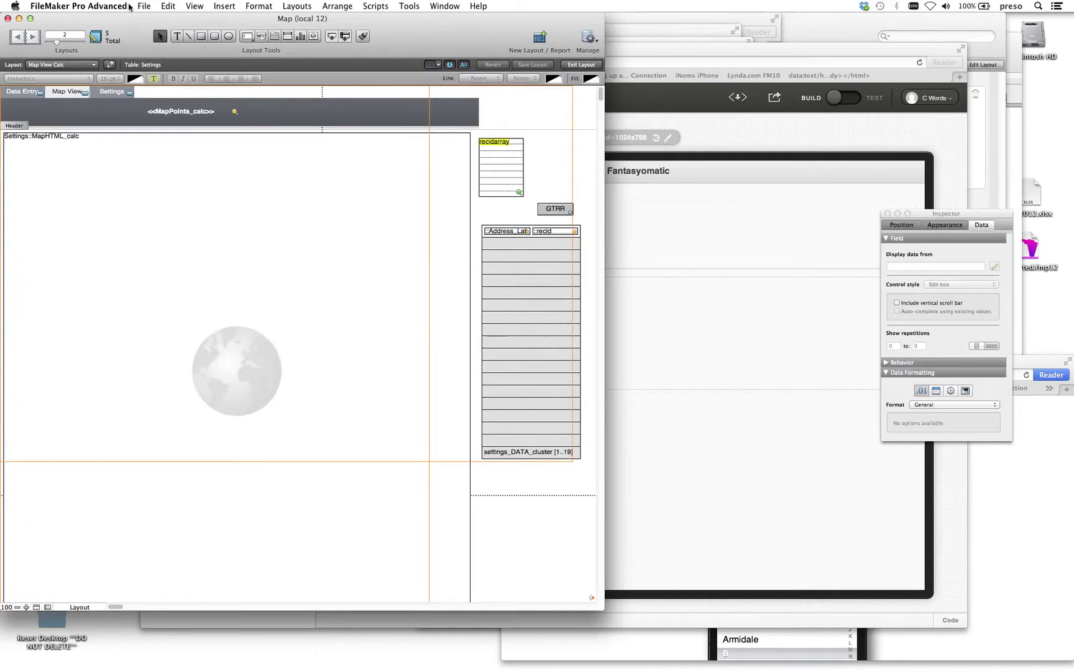
{"action": "left_click", "coordinate": [149, 8]}
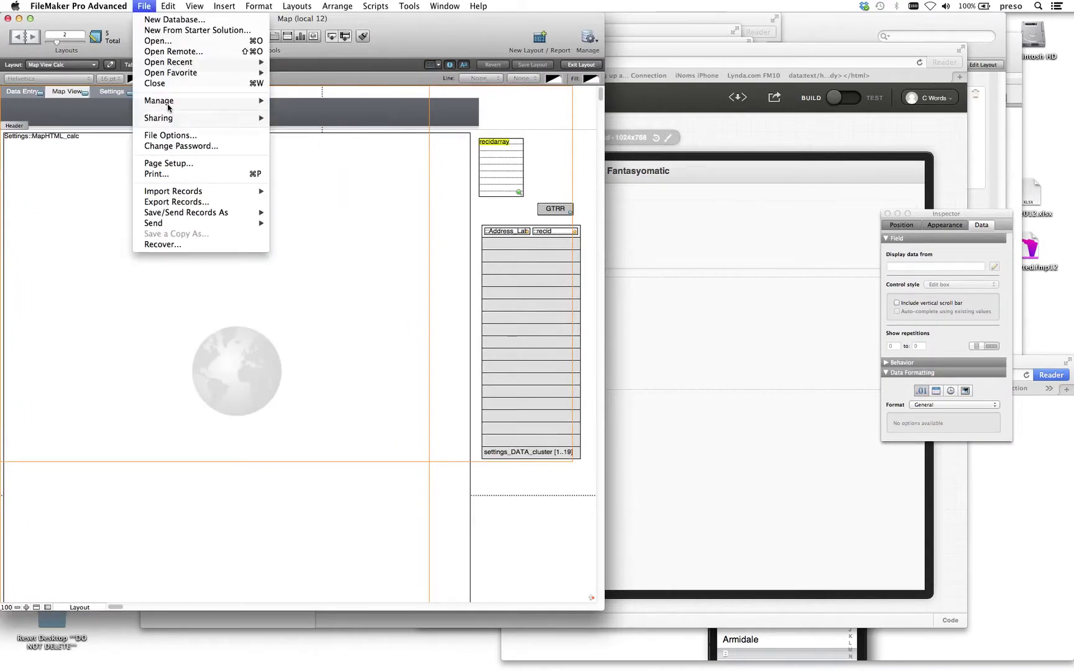
{"action": "mouse_move", "coordinate": [173, 104]}
{"action": "left_click", "coordinate": [295, 104]}
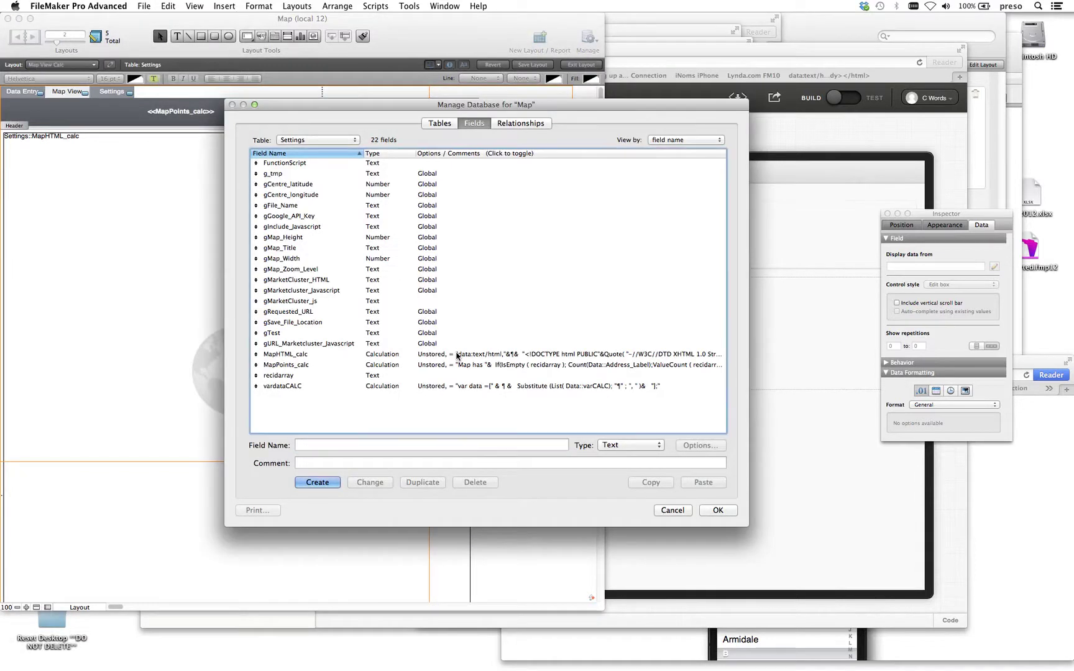
Step: Open the MapHTML_calc field's calculation formula in Manage Database to view its HTML-building code
{"action": "left_click", "coordinate": [457, 355]}
{"action": "double_click", "coordinate": [457, 356]}
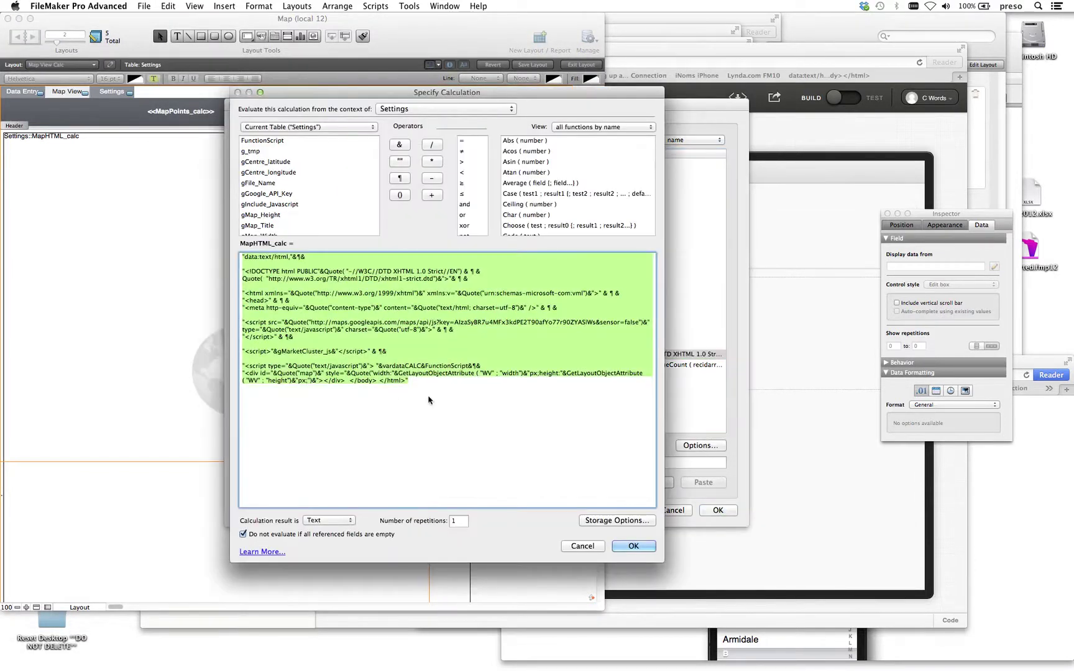
{"action": "left_click", "coordinate": [375, 426]}
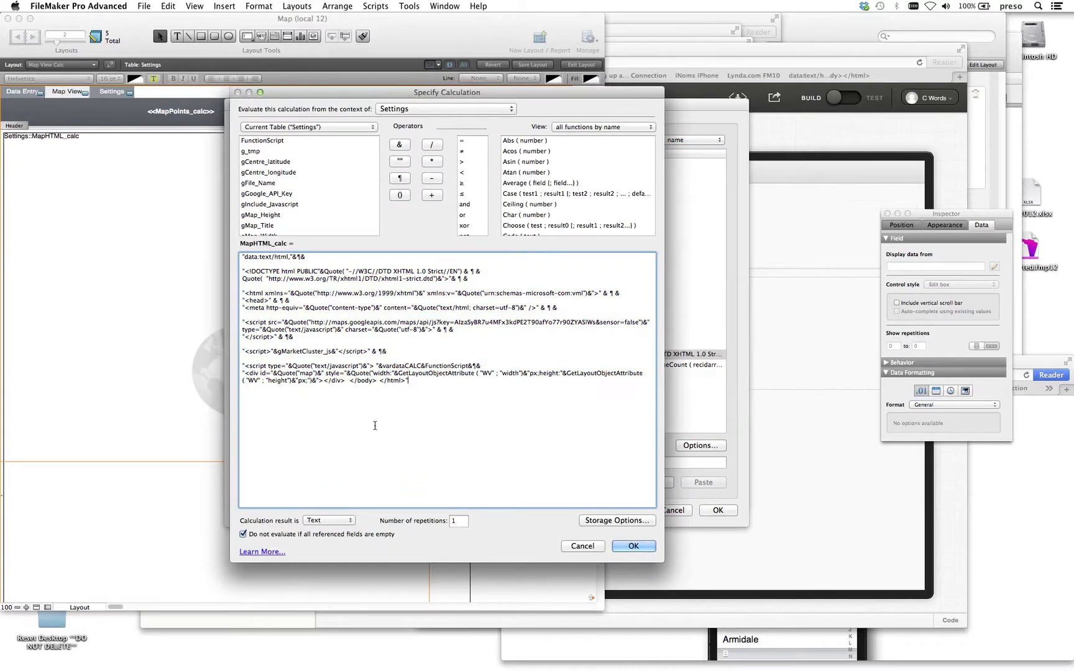